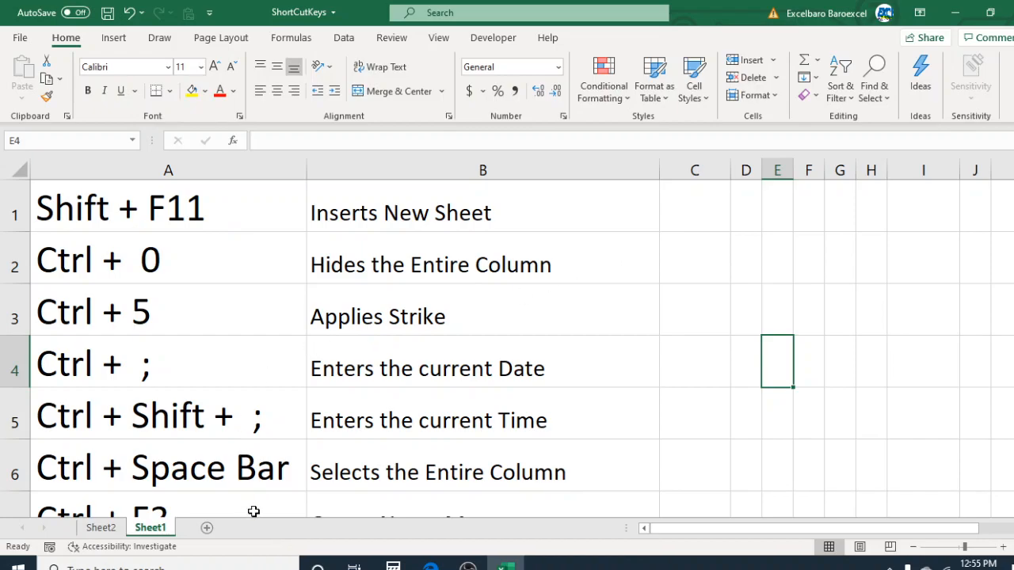
Insert a new worksheet before Sheet1, look through the workbook's sheets and return to Sheet1.
key(shift+F11)
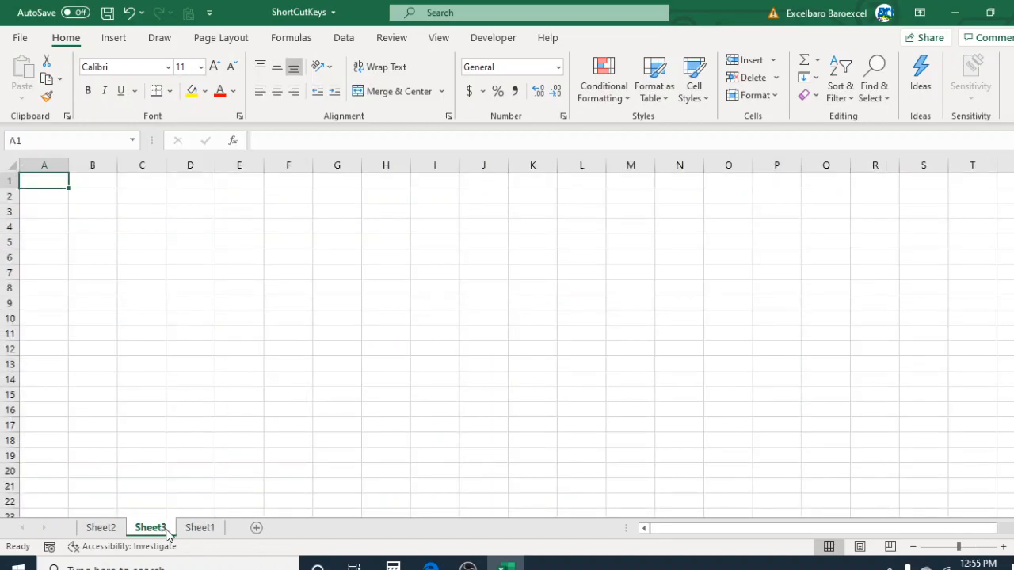
click(196, 529)
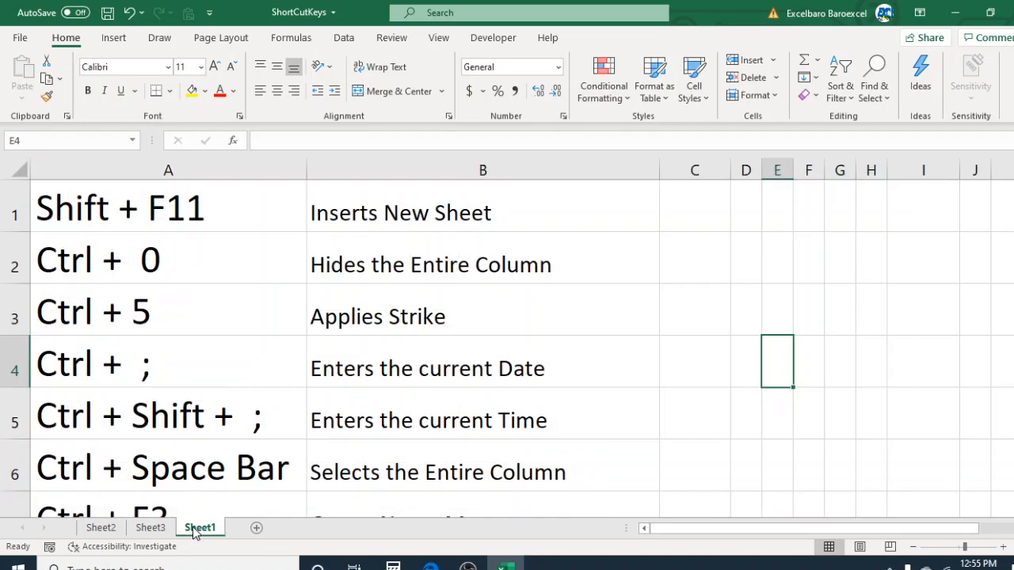
click(111, 531)
click(149, 529)
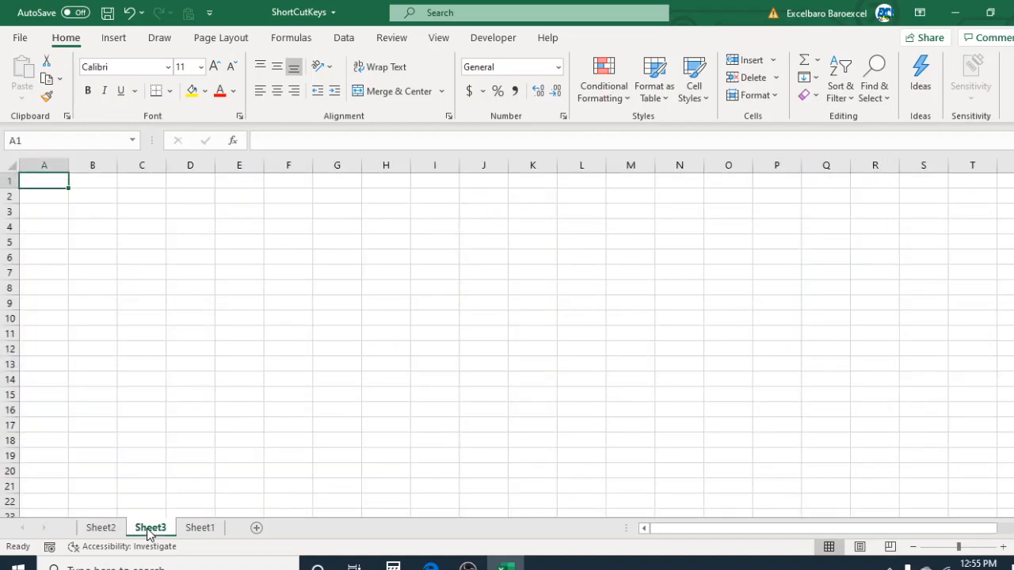
click(198, 529)
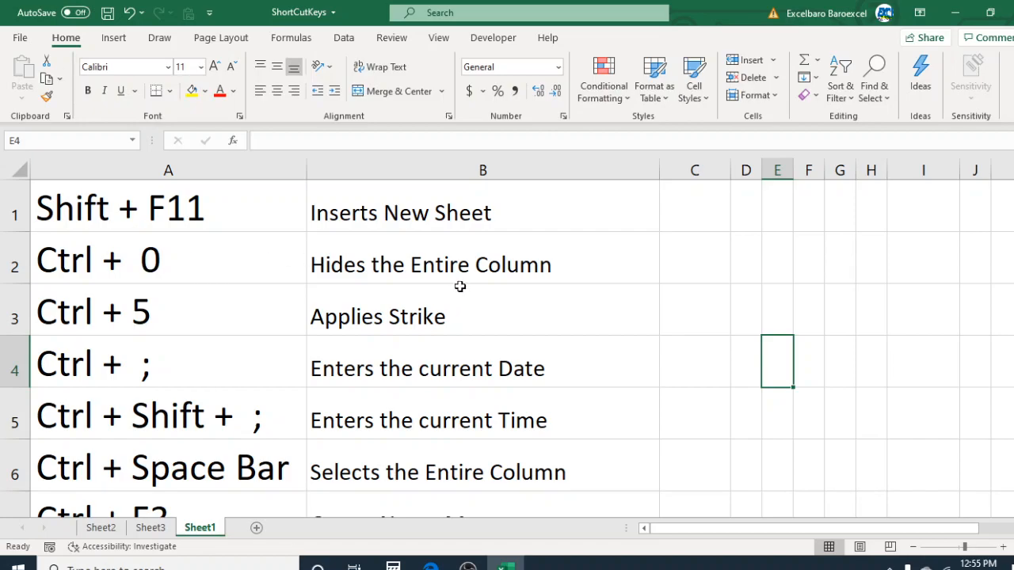
Hide column C in Sheet1, starting from cell C1.
click(713, 168)
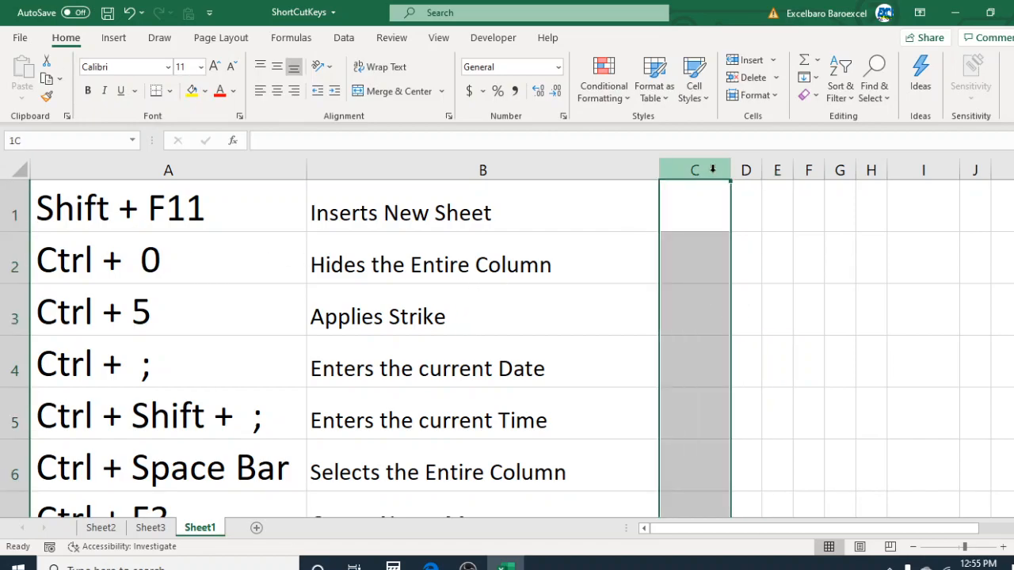
click(845, 168)
click(774, 309)
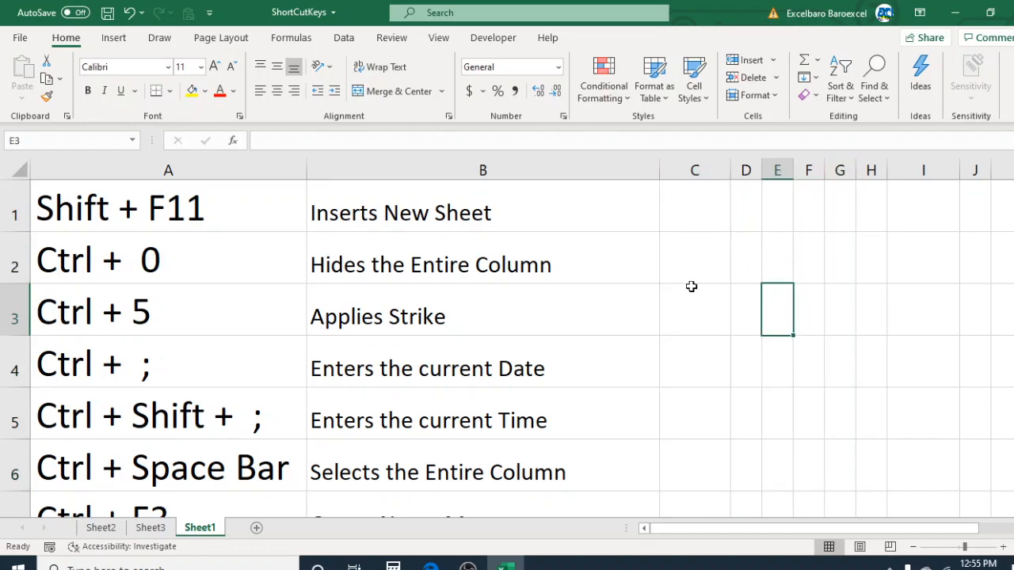
click(689, 204)
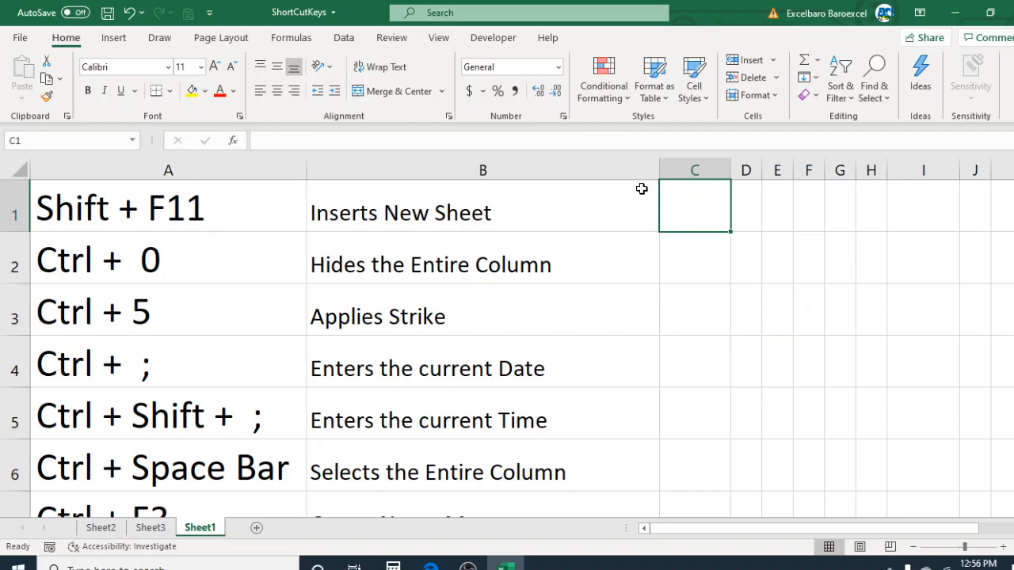
key(ctrl+0)
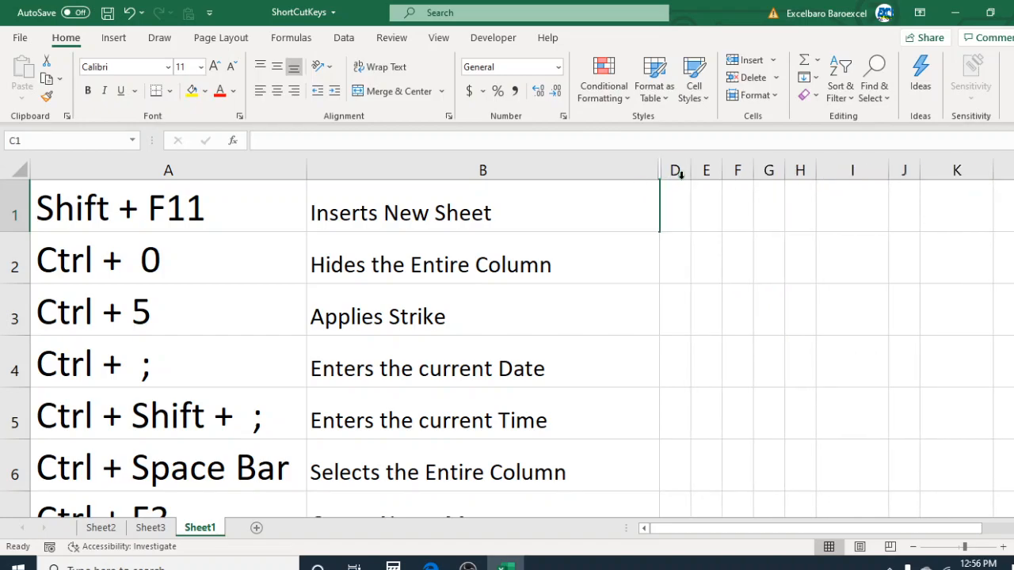
Hide columns D through K together by using the cell range D1:K1.
click(679, 196)
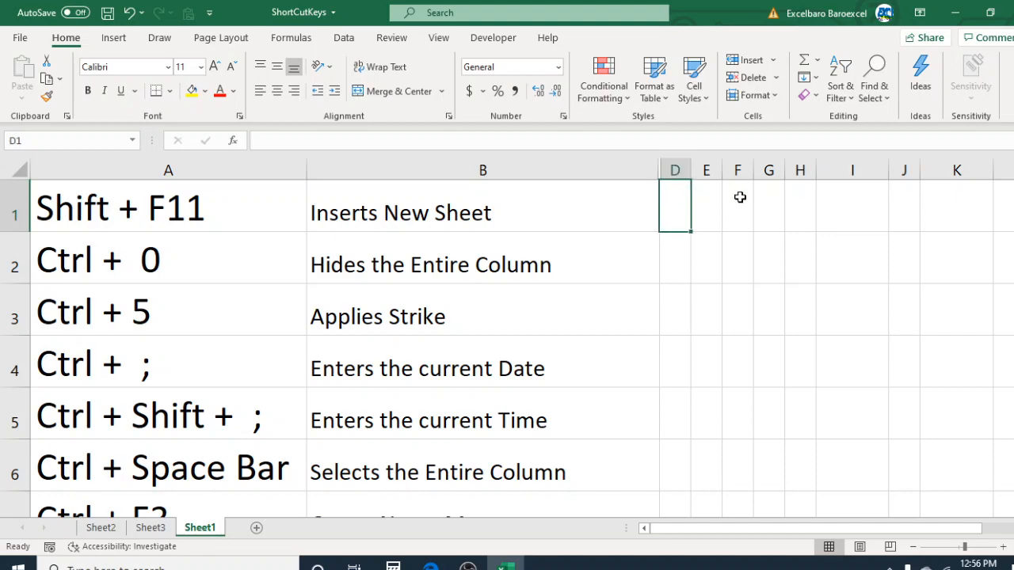
shift+click(949, 202)
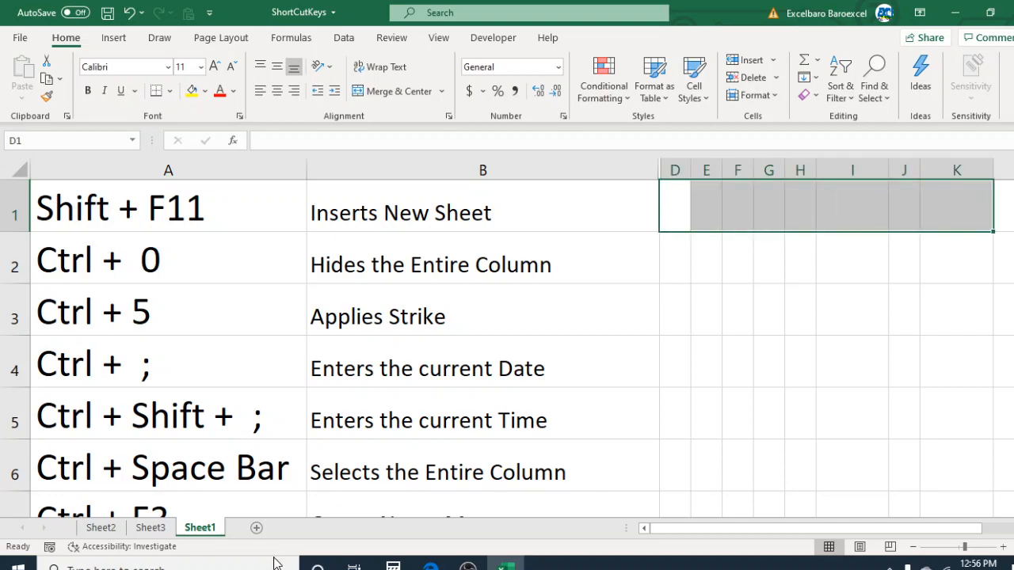
key(ctrl+0)
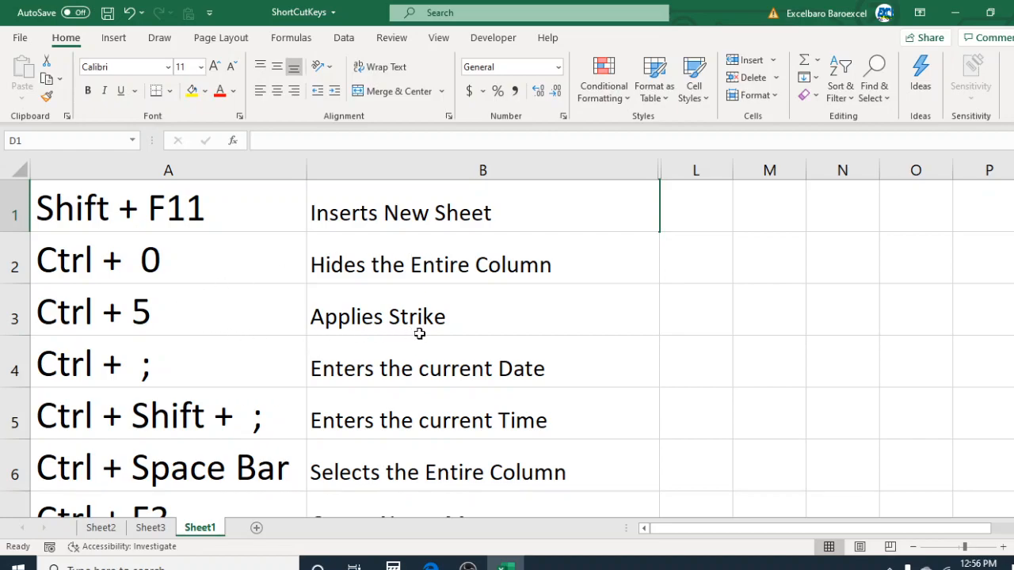
Apply strikethrough to the descriptions in cells B1:B3.
drag(436, 218, 440, 313)
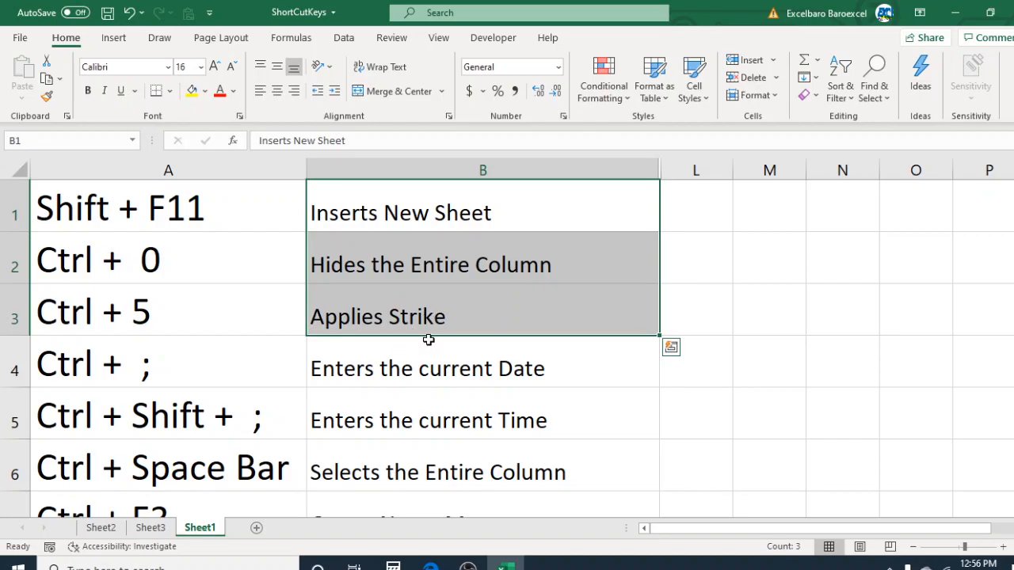
key(ctrl+5)
key(Return)
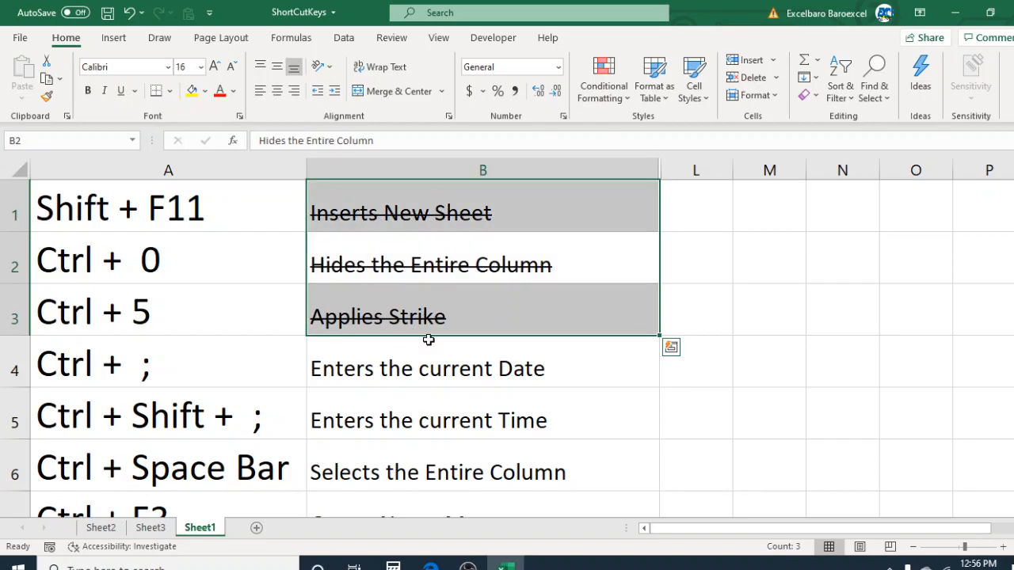
click(648, 431)
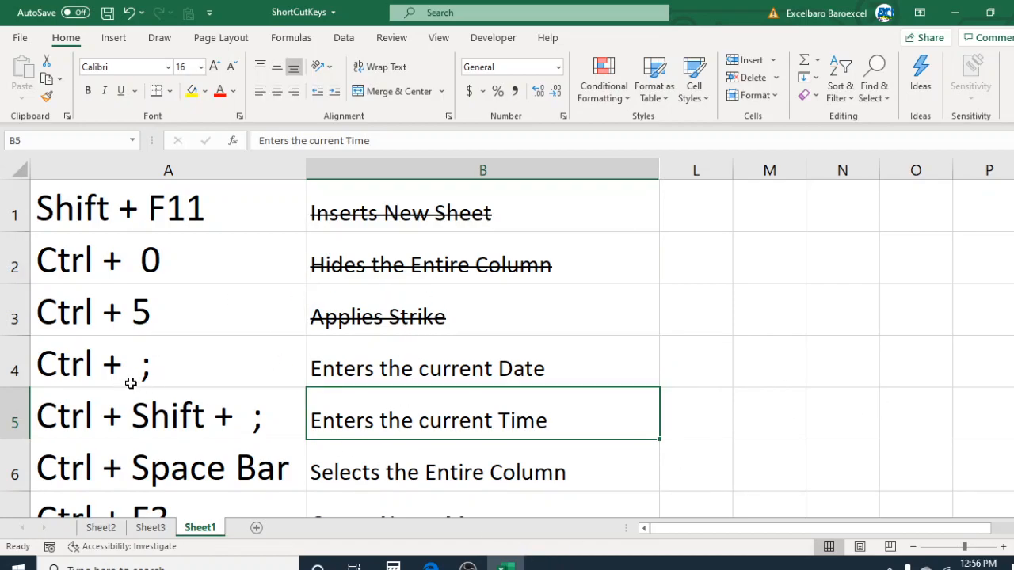
Enter the current date in cell L4 as a fixed value.
click(707, 363)
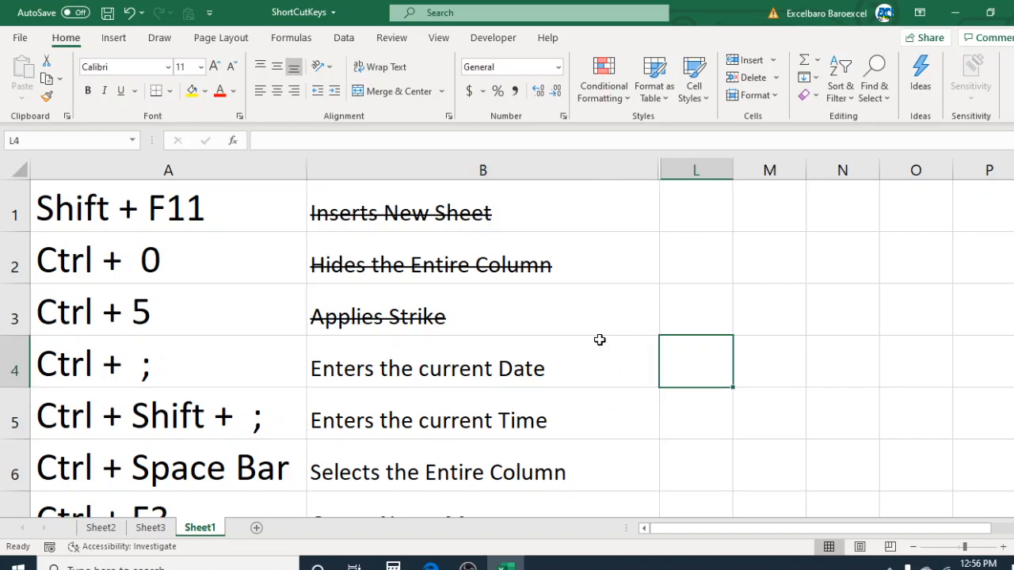
key(ctrl+semicolon)
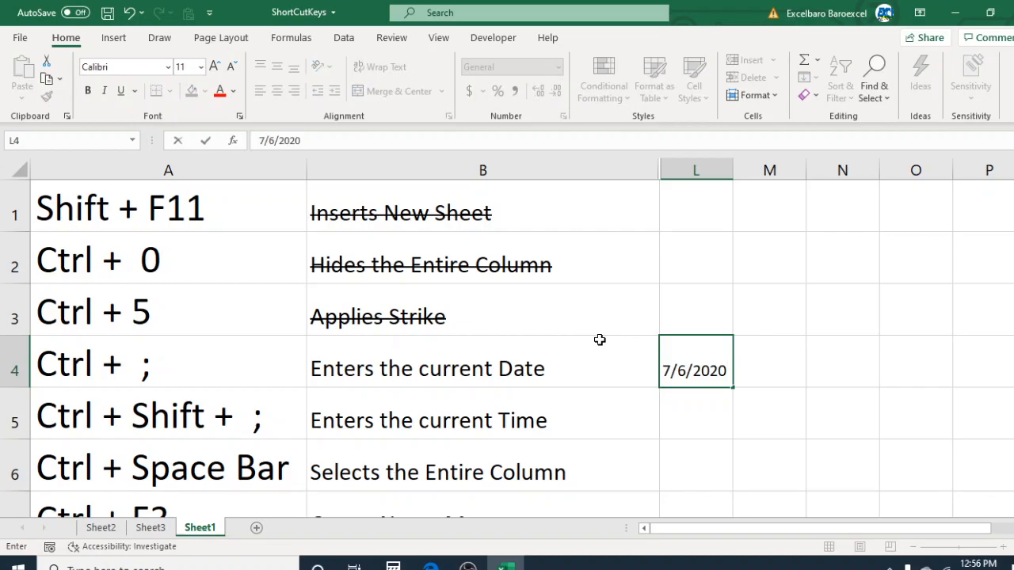
click(737, 414)
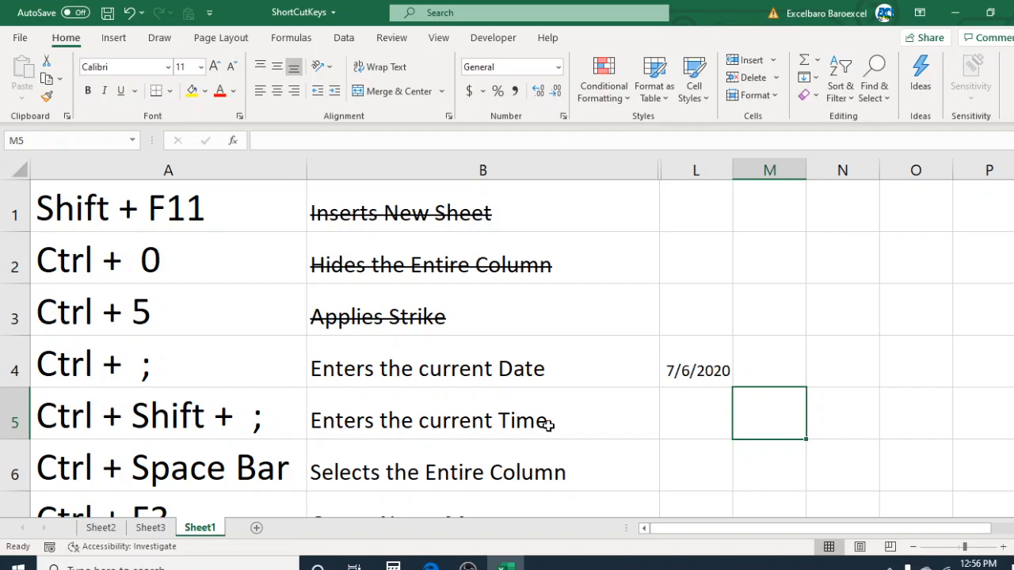
Enter the current time in cell L5 as a fixed value.
click(704, 412)
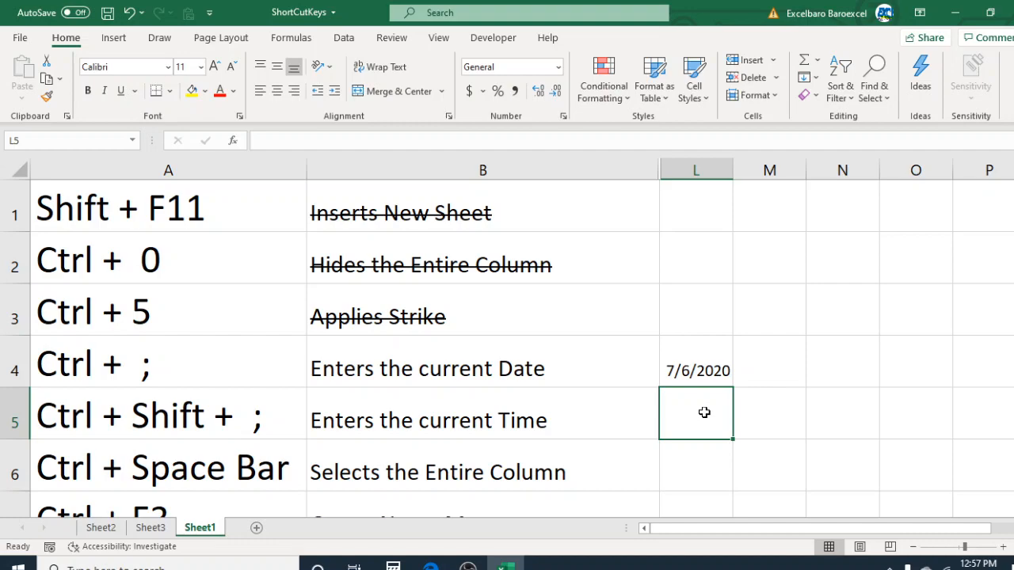
key(ctrl+shift+semicolon)
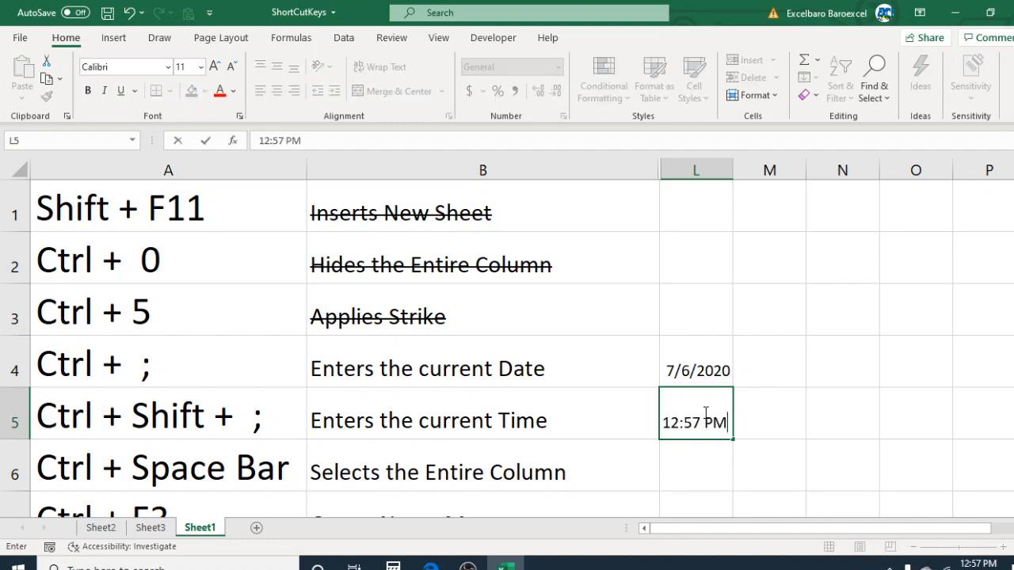
click(695, 455)
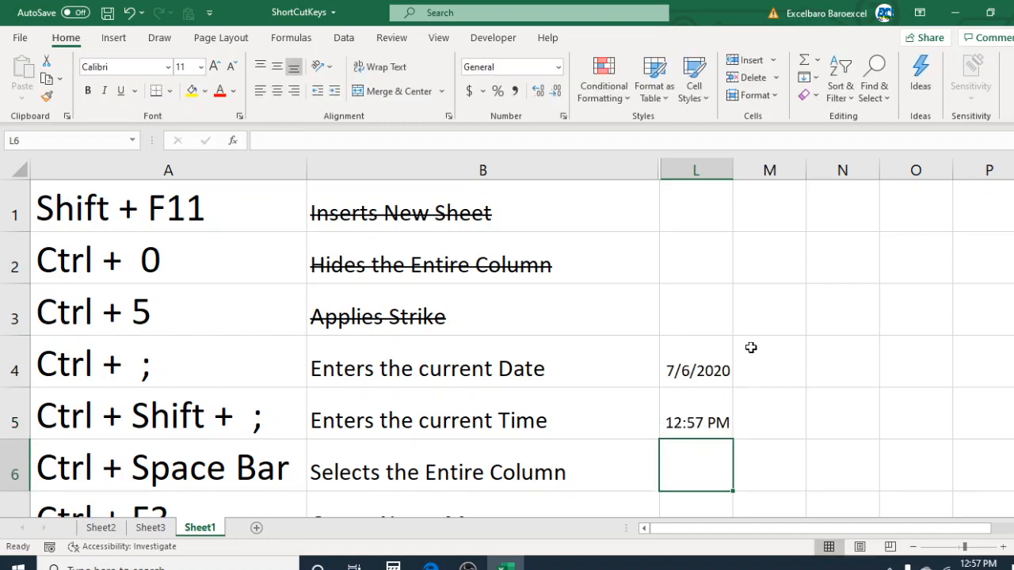
Extend the selection of cells M5:N5 to the entire columns M and N, then clear the selection.
scroll(751, 347, down, 1)
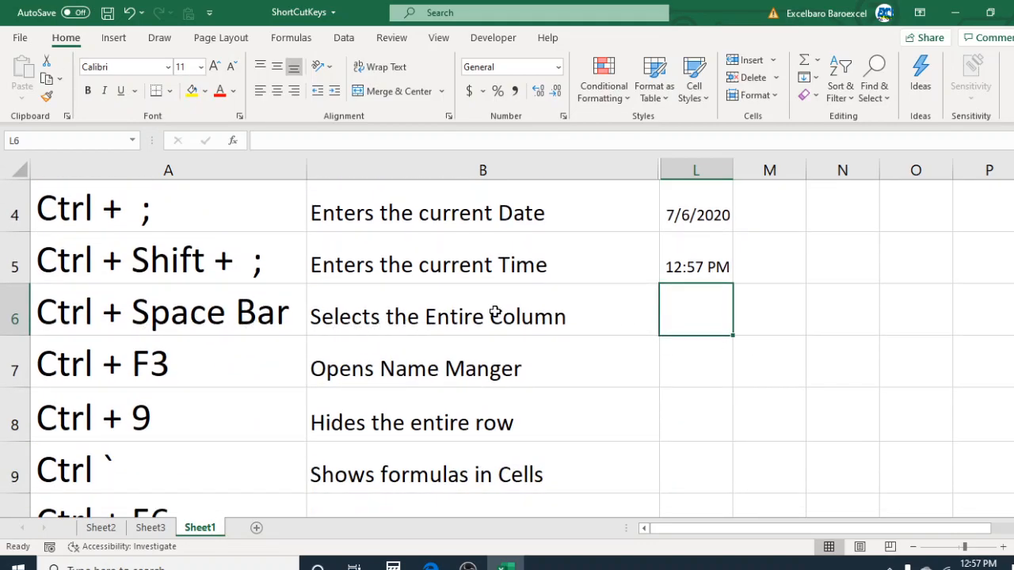
click(779, 165)
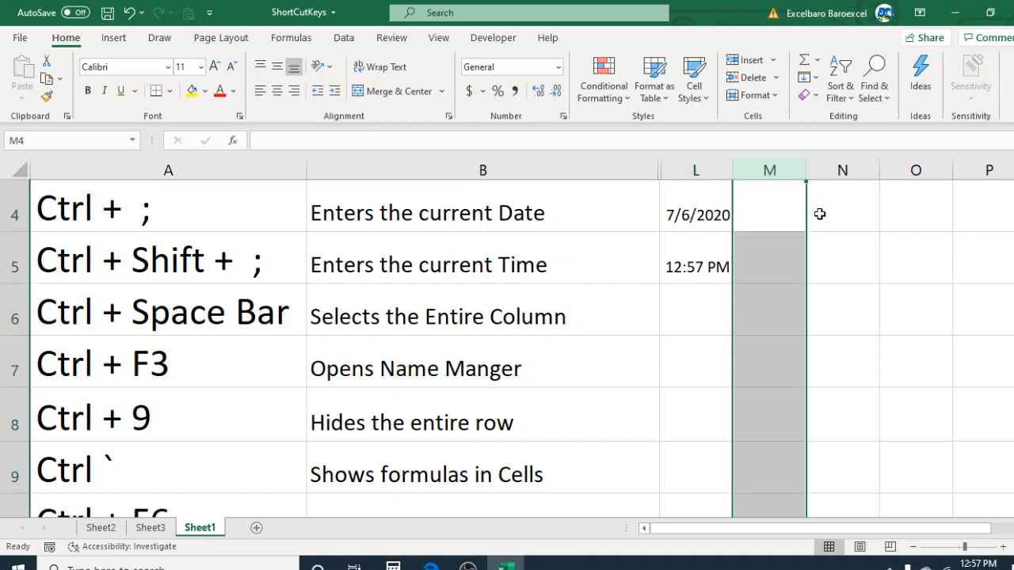
click(840, 165)
click(785, 362)
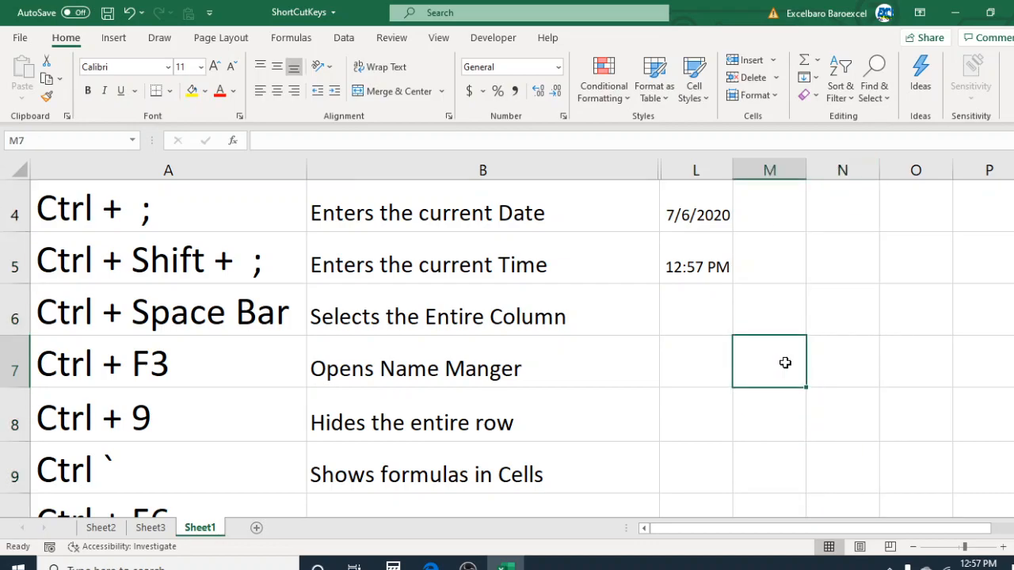
click(766, 268)
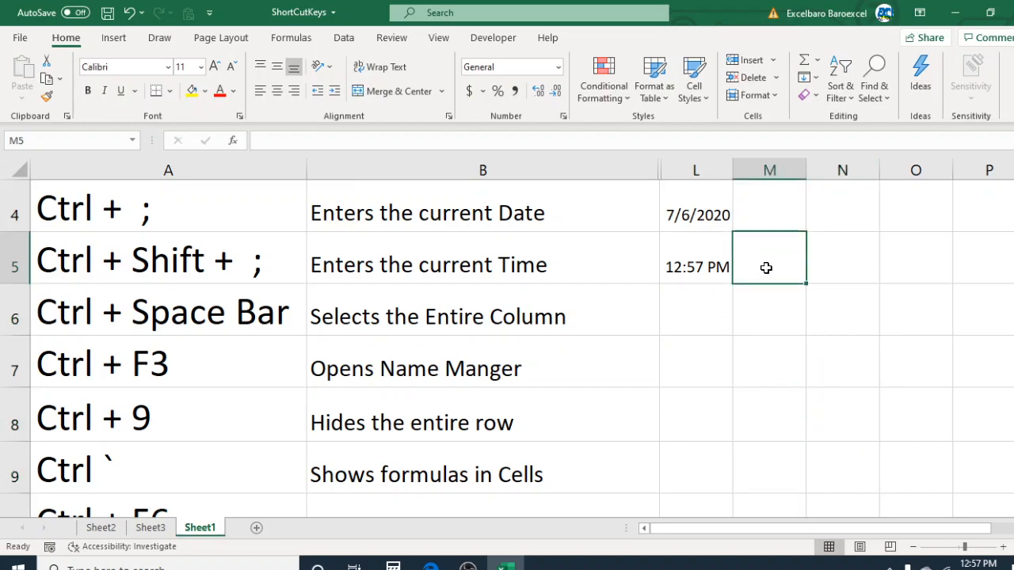
shift+click(843, 267)
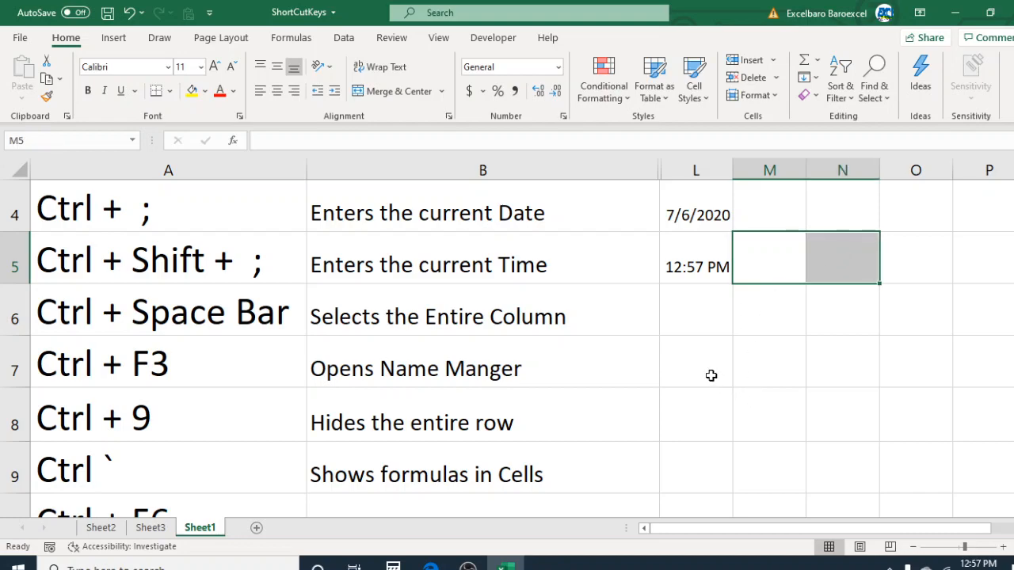
key(ctrl+space)
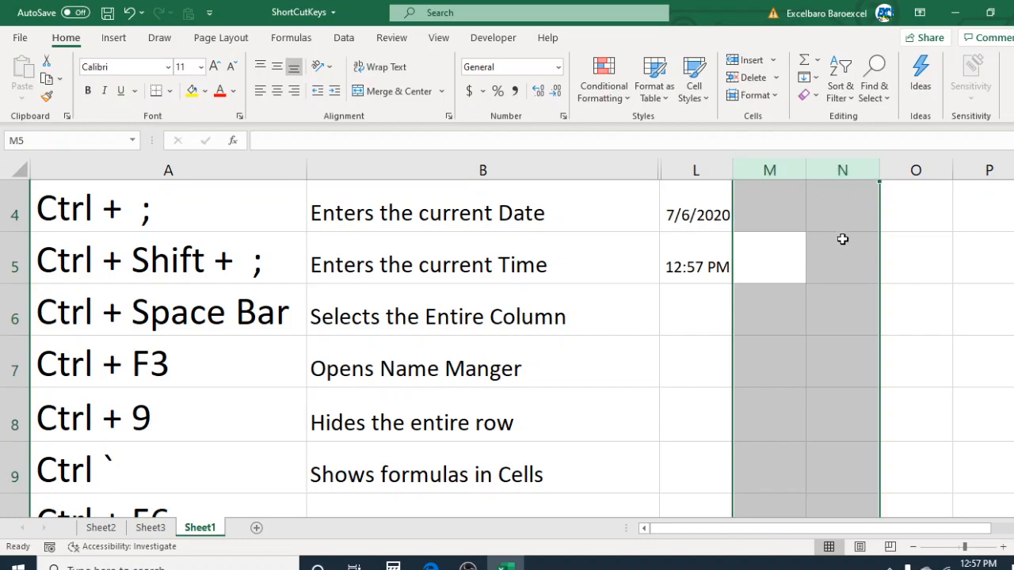
click(954, 267)
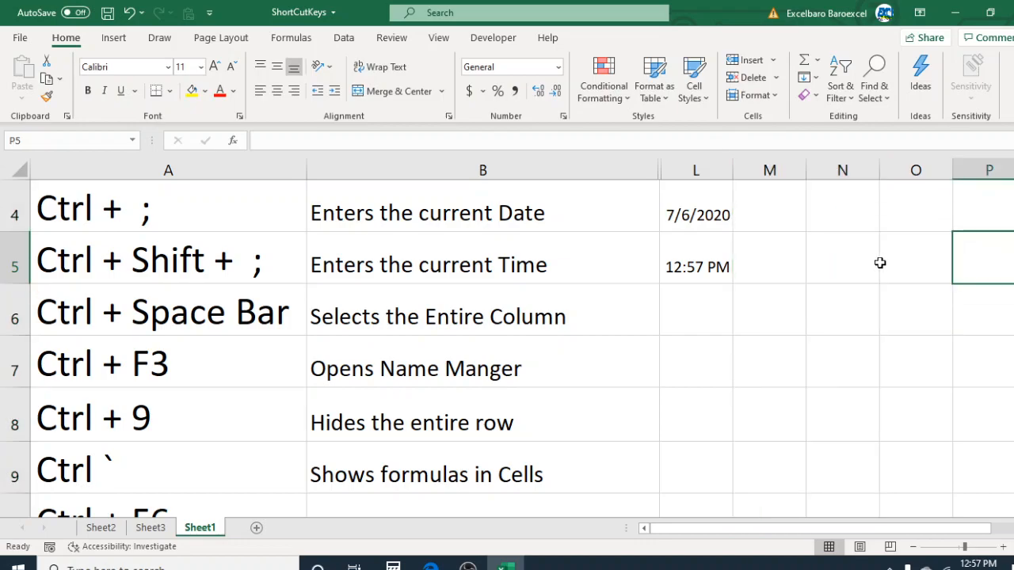
Select the entire column N starting from cell N5, then deselect it.
click(838, 265)
key(ctrl+space)
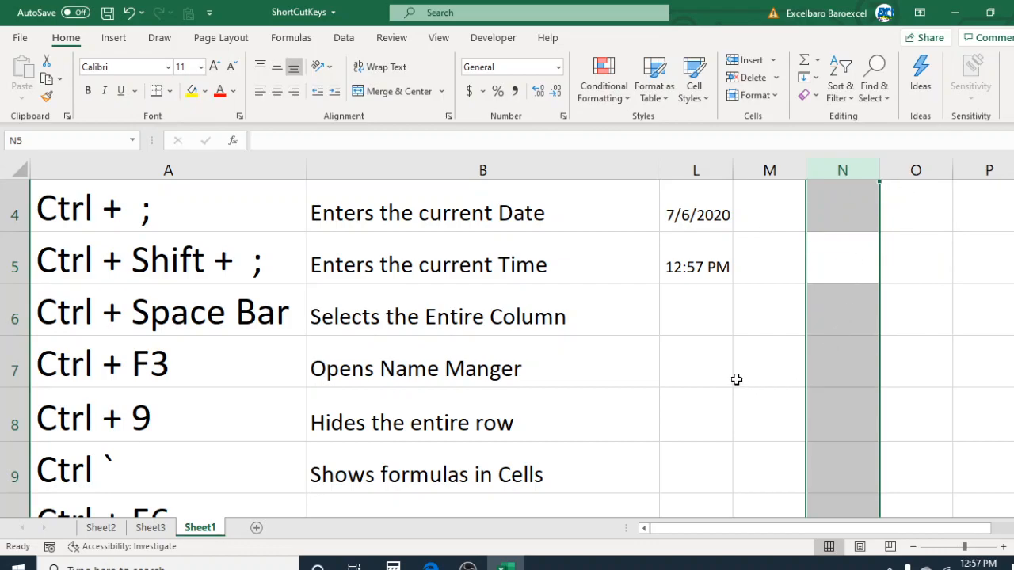
click(780, 360)
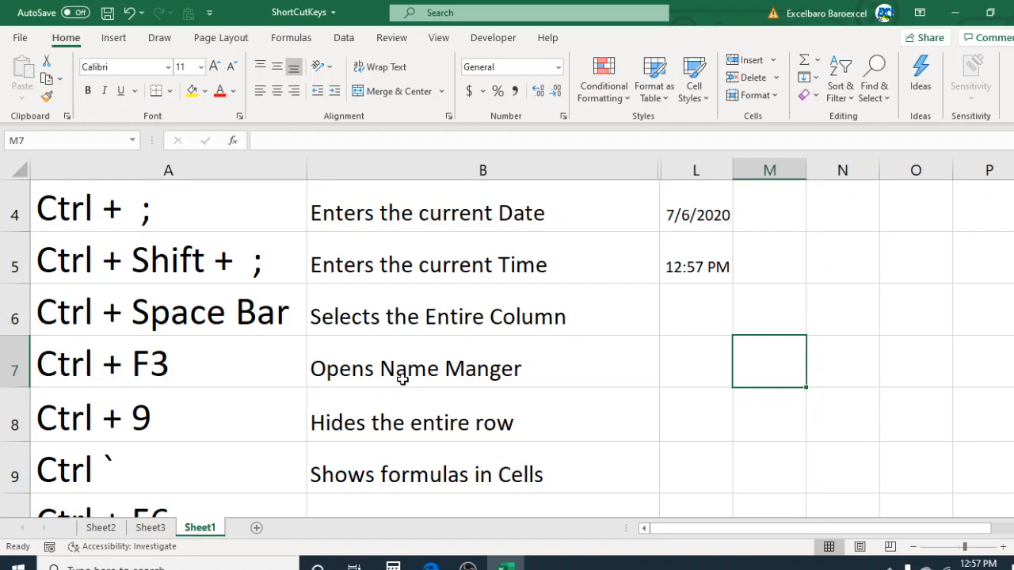
Check the workbook's list of defined names.
click(132, 142)
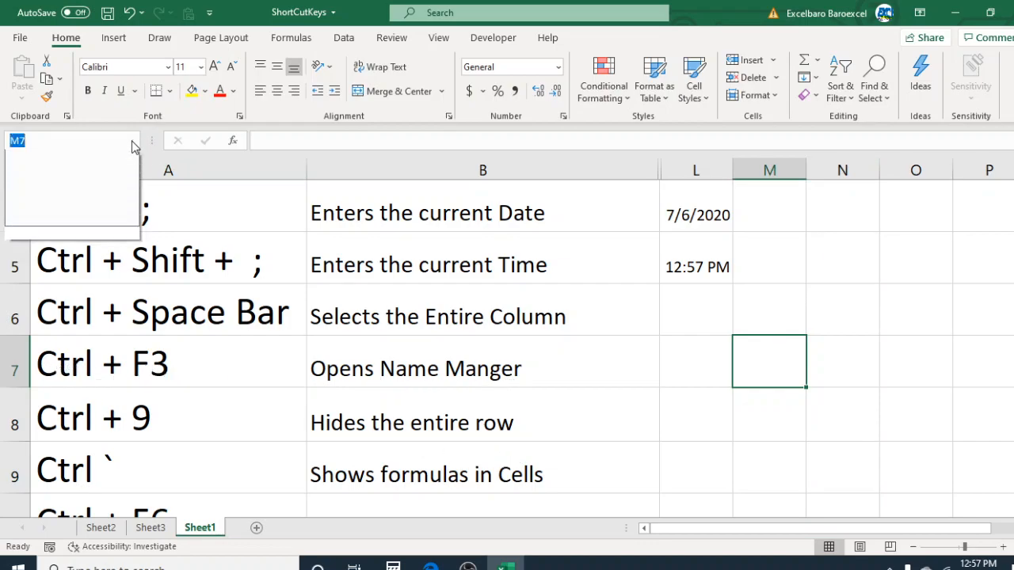
click(241, 290)
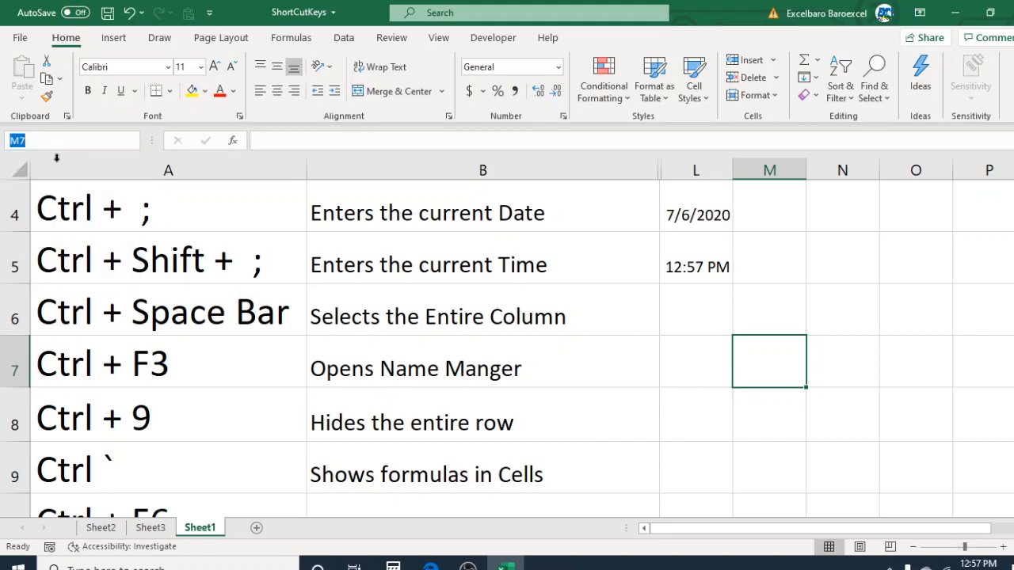
click(203, 290)
Define the workbook-scope name Keys for the shortcut list in cells A1:A10 of Sheet1.
scroll(211, 306, up, 1)
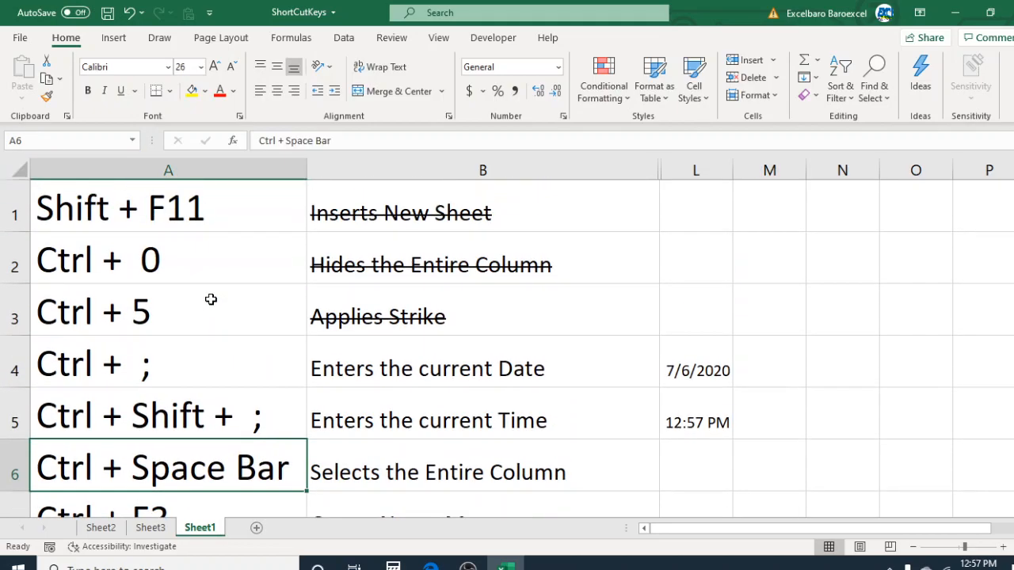
drag(169, 208, 151, 477)
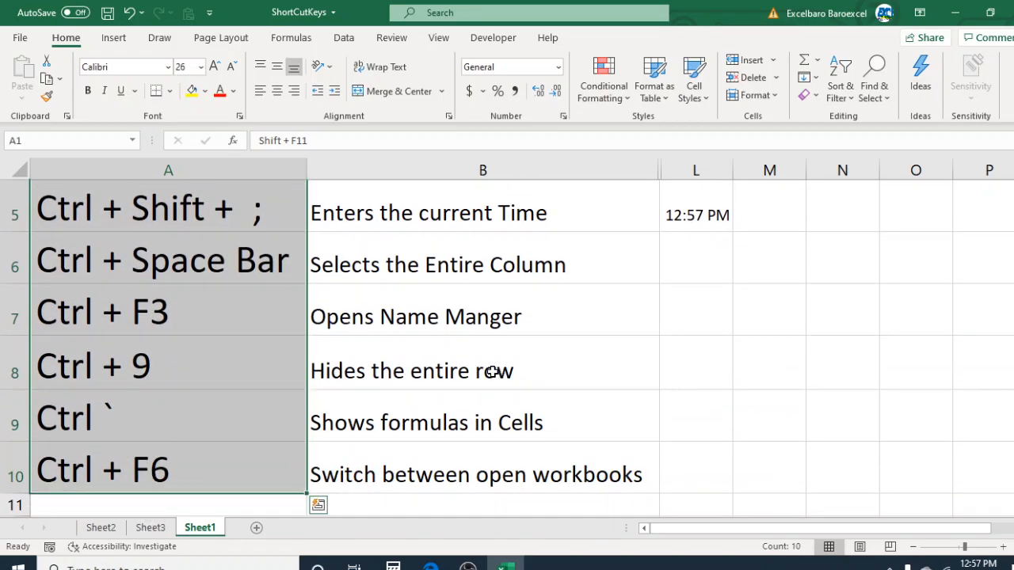
key(ctrl+F3)
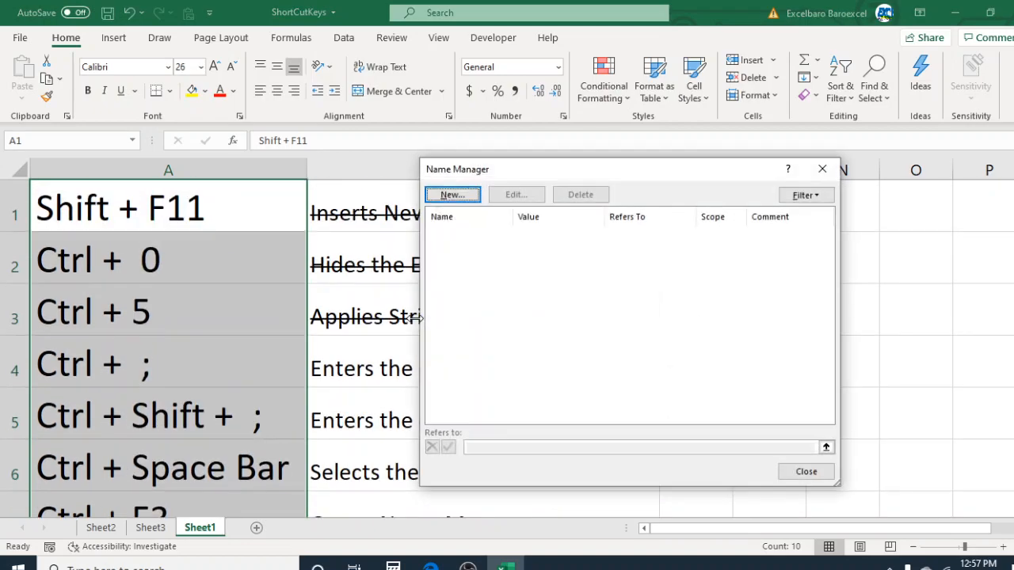
click(468, 197)
key(BackSpace)
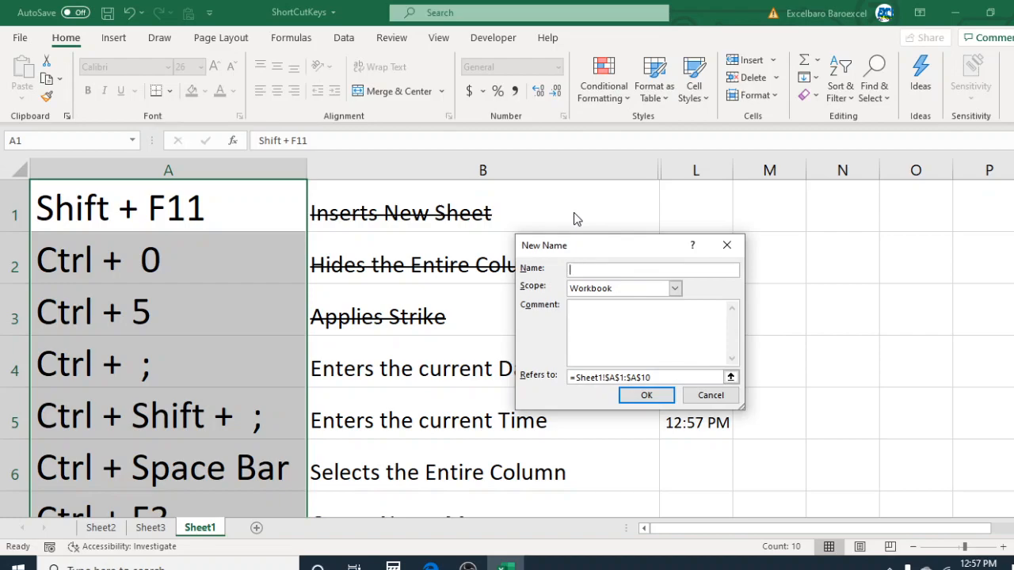
text(Keys)
click(651, 396)
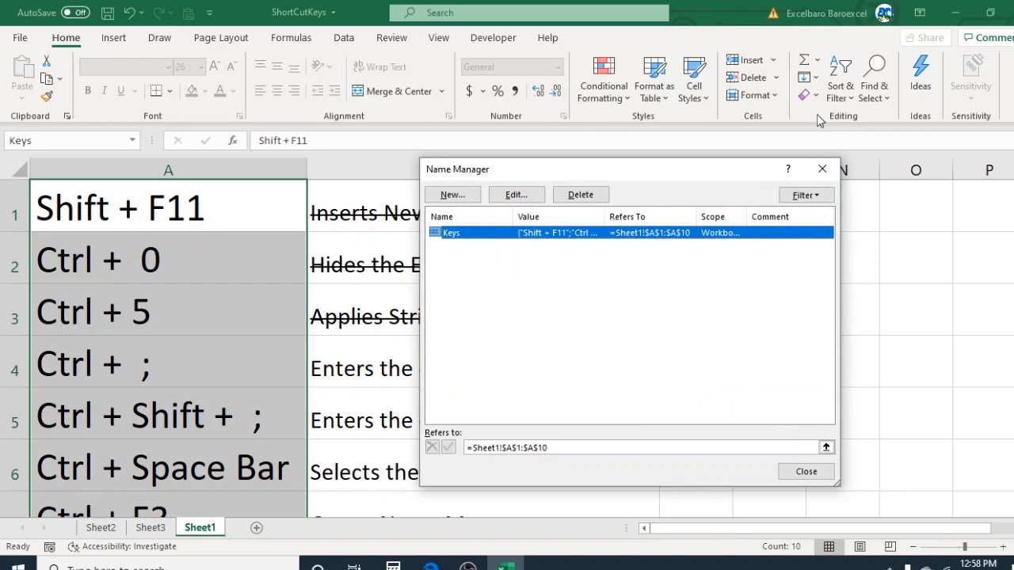
click(823, 168)
Move to cell L4 and select the range named Keys by its name.
click(696, 363)
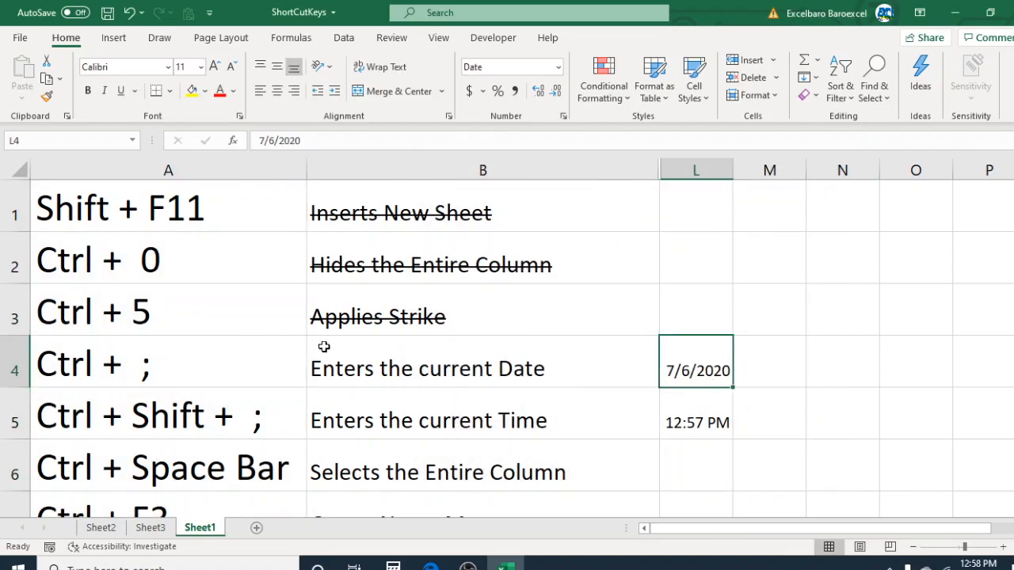
click(133, 140)
click(74, 163)
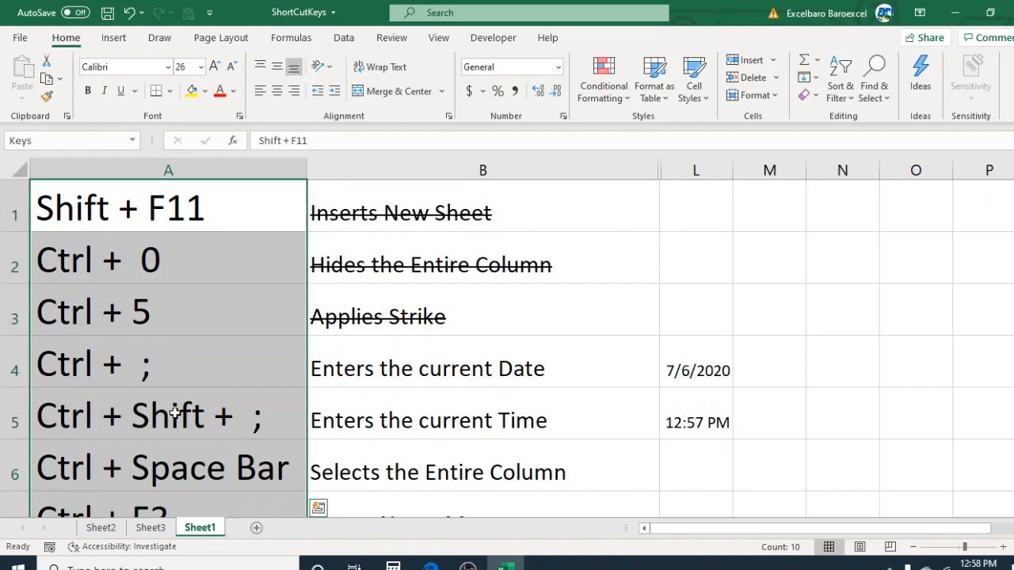
Jump from Sheet2 to the named range Keys on Sheet1 and clear the selection by selecting cell B5.
click(100, 527)
click(141, 529)
click(118, 530)
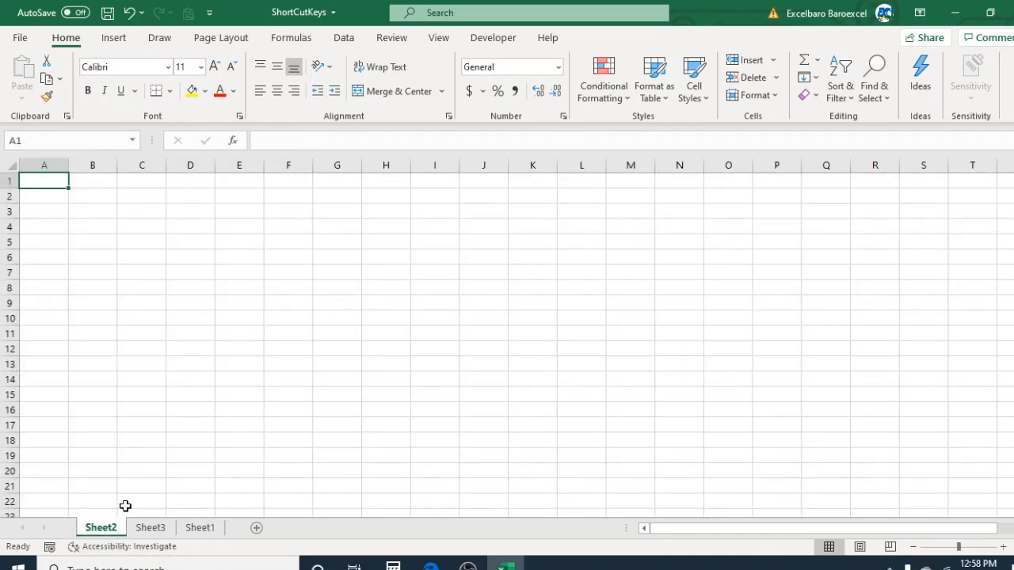
click(133, 144)
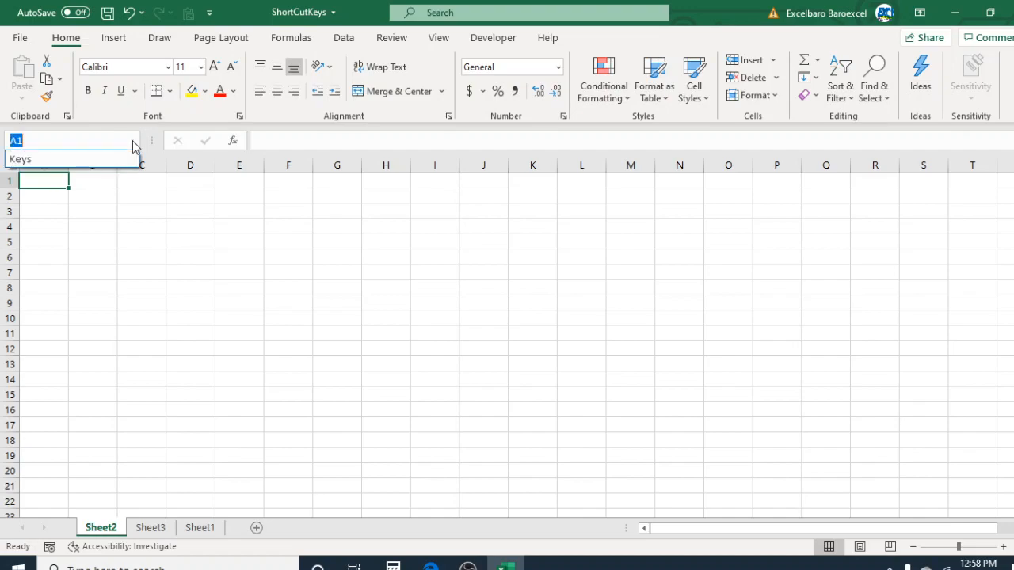
click(63, 161)
click(394, 404)
Hide the entire row 8 of Sheet1, starting from cell A8.
scroll(357, 374, down, 1)
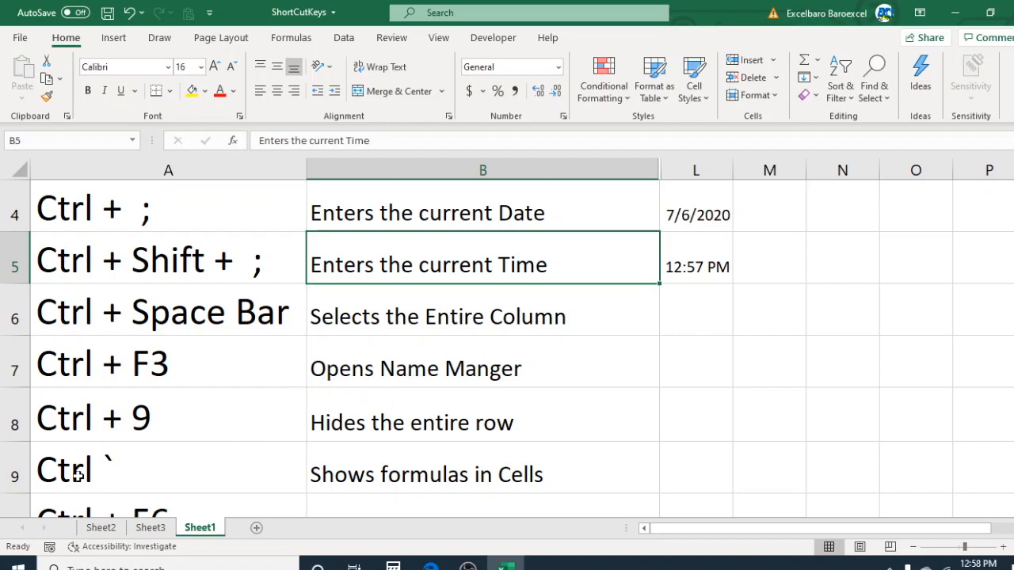
scroll(193, 409, down, 1)
scroll(193, 409, up, 1)
click(416, 432)
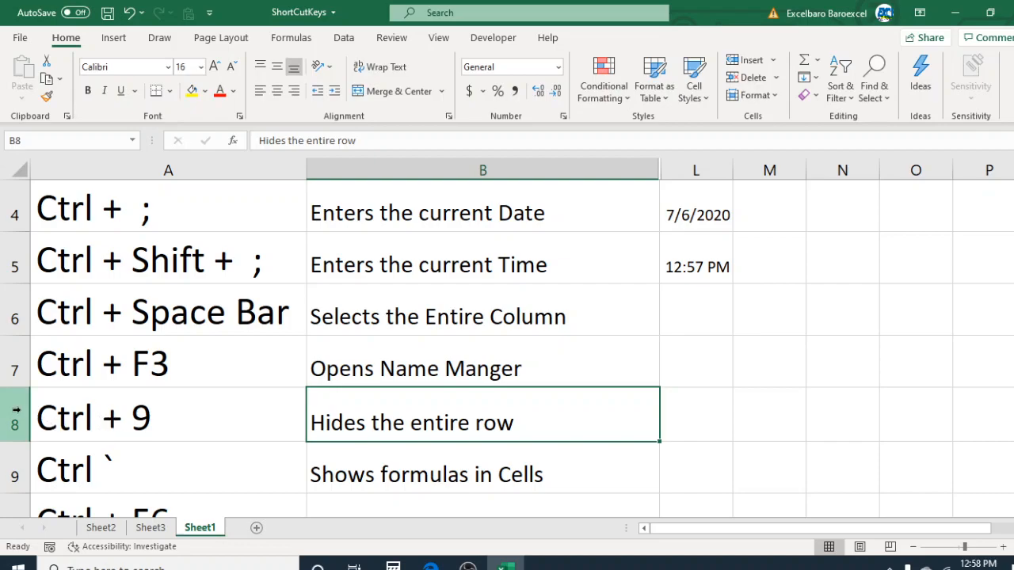
click(209, 424)
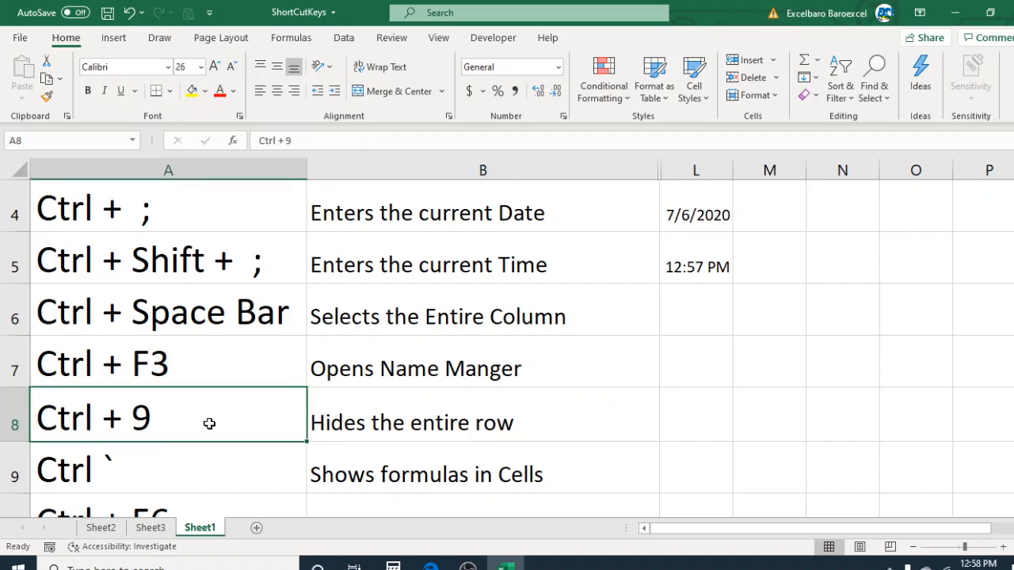
key(ctrl+9)
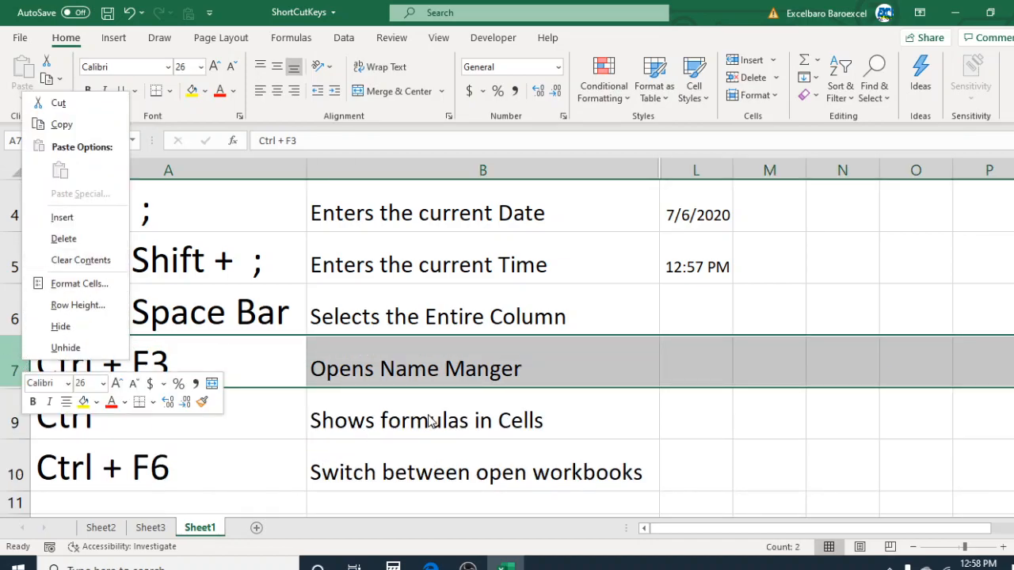
Unhide row 8 by restoring its height between rows 7 and 9, and clear the row selection.
key(Escape)
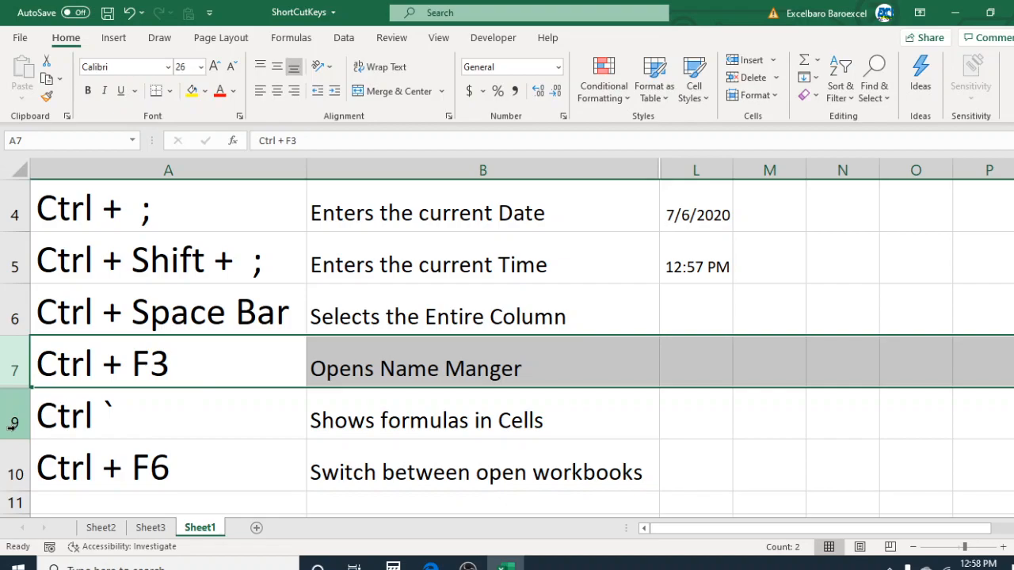
drag(20, 389, 20, 433)
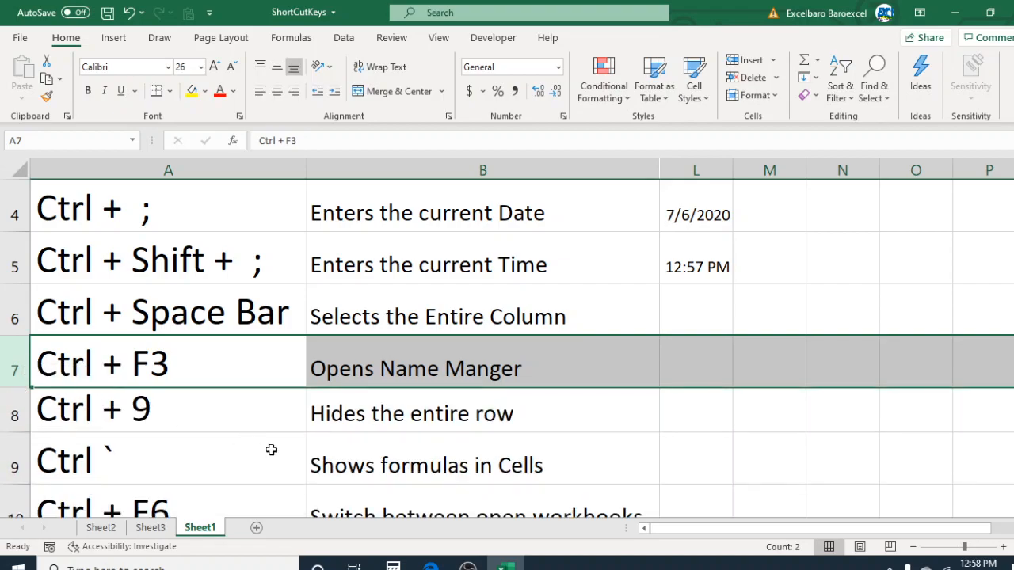
scroll(310, 447, down, 1)
click(504, 409)
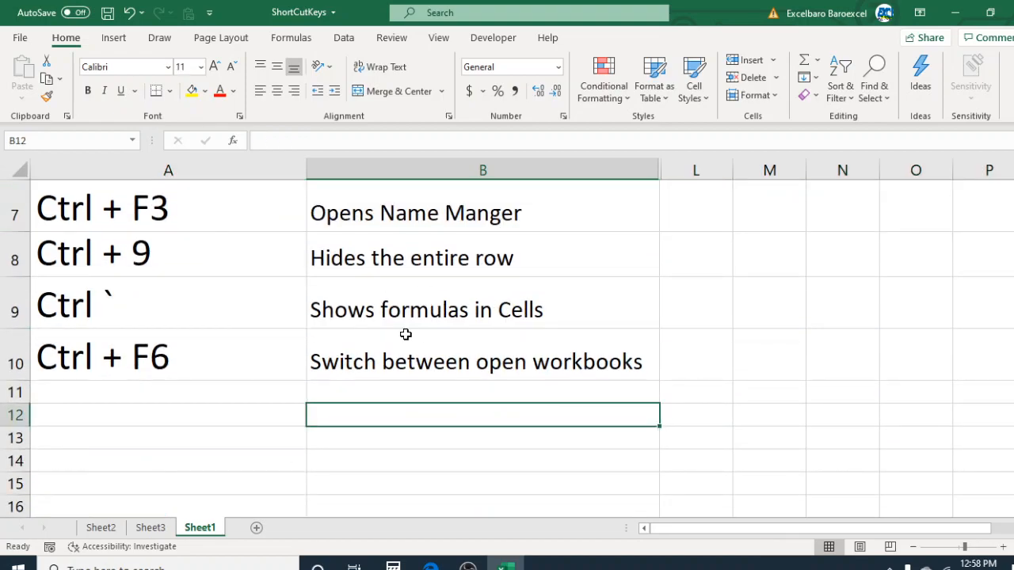
Enter the formula =36/36 in cell L9, beside the description of showing formulas.
click(698, 305)
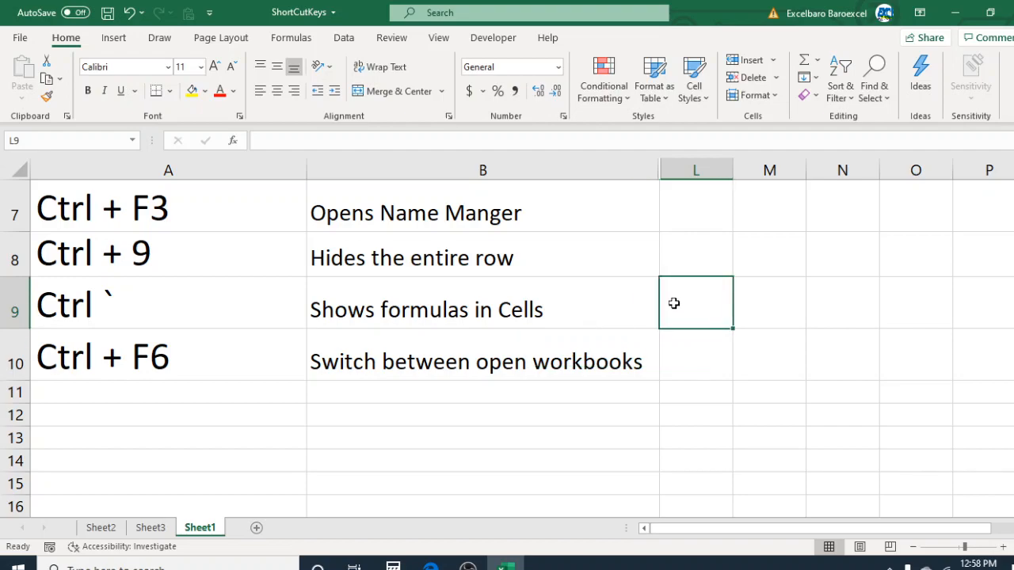
text(36)
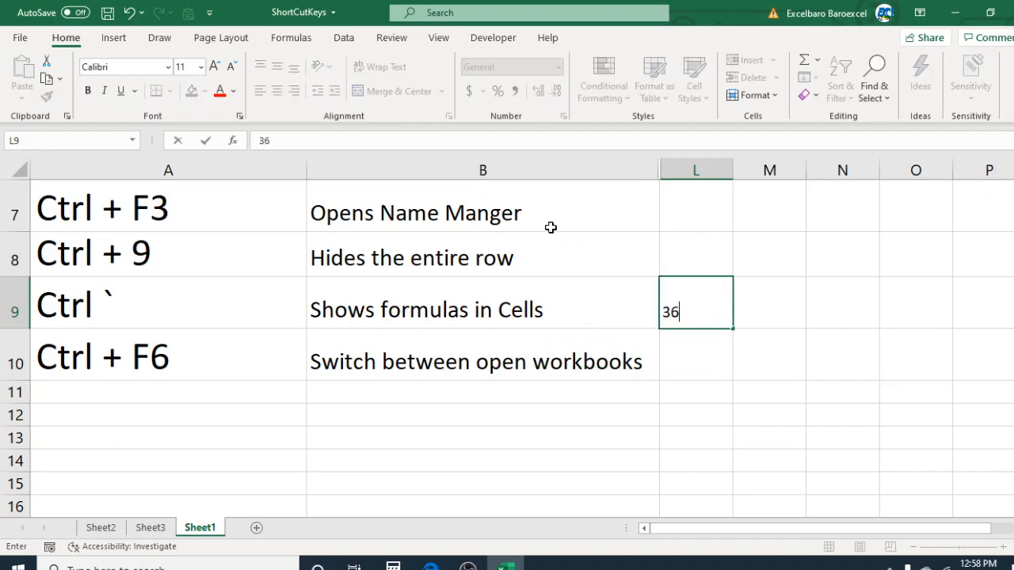
key(BackSpace)
key(BackSpace)
text(=36/36)
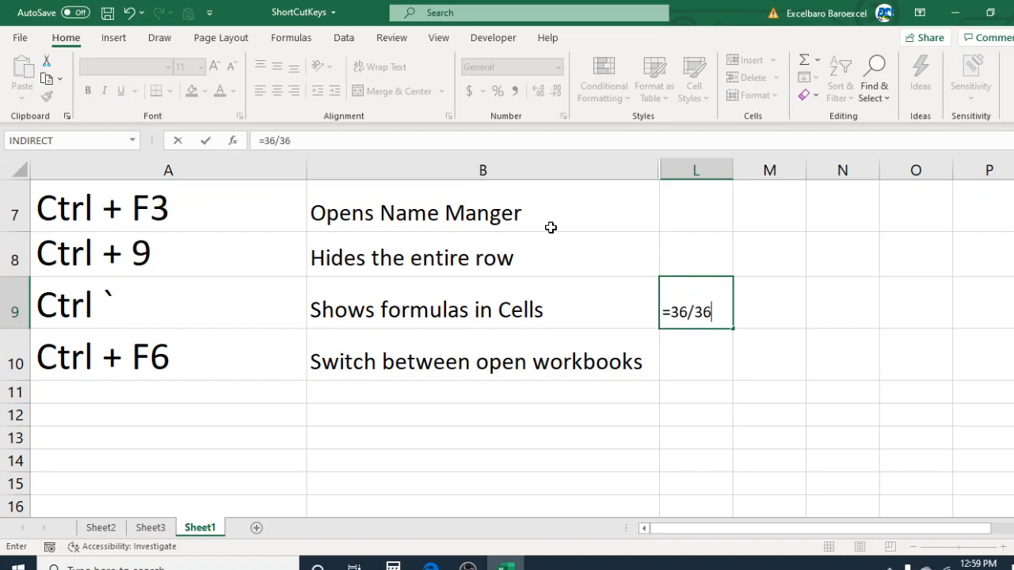
key(Return)
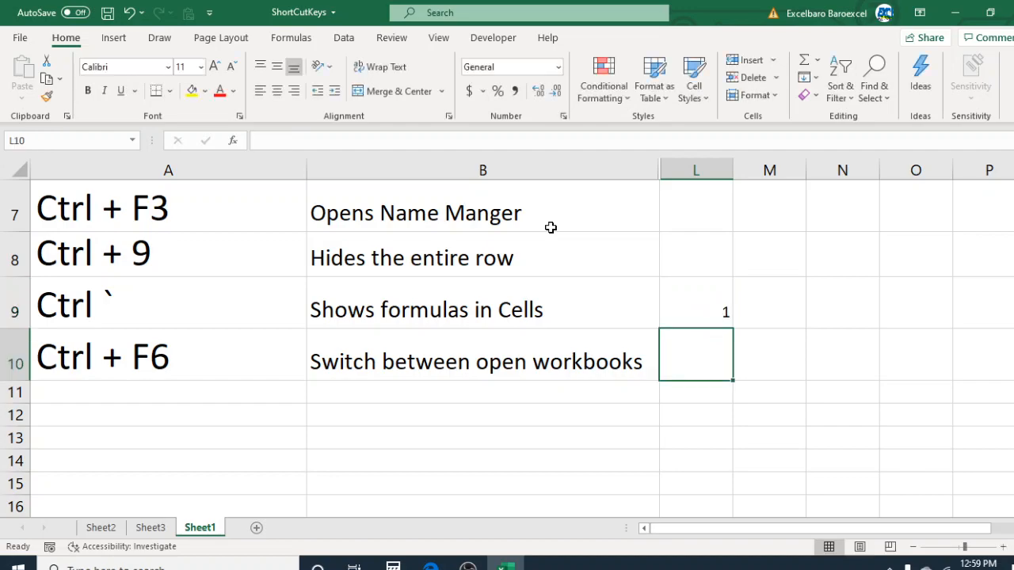
Increase the font size of cell L9 to 72 and deselect the cell.
click(789, 384)
click(705, 303)
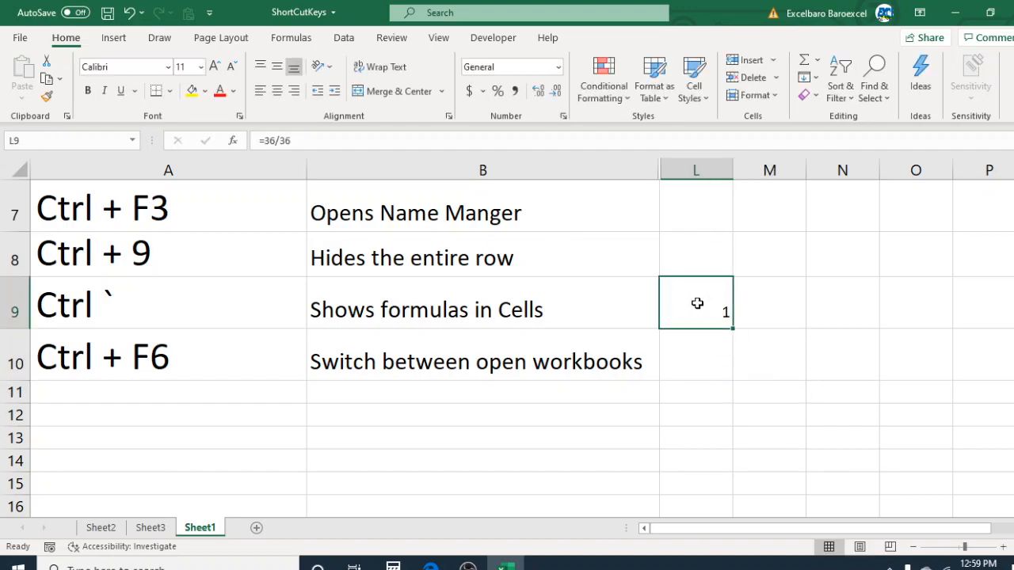
click(214, 68)
click(214, 71)
click(213, 71)
click(213, 71)
click(213, 71)
click(214, 71)
click(213, 71)
click(213, 71)
click(213, 70)
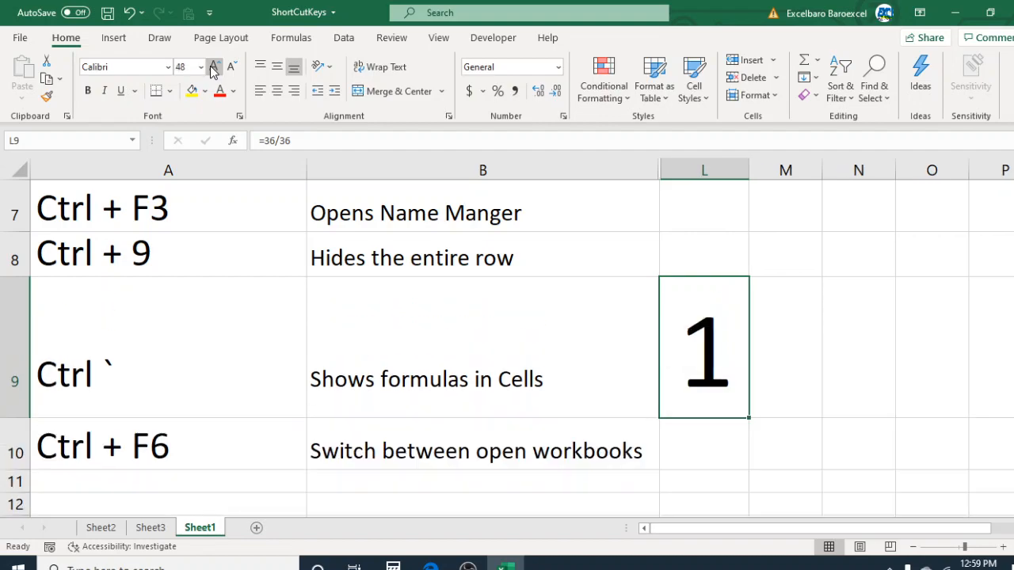
click(808, 445)
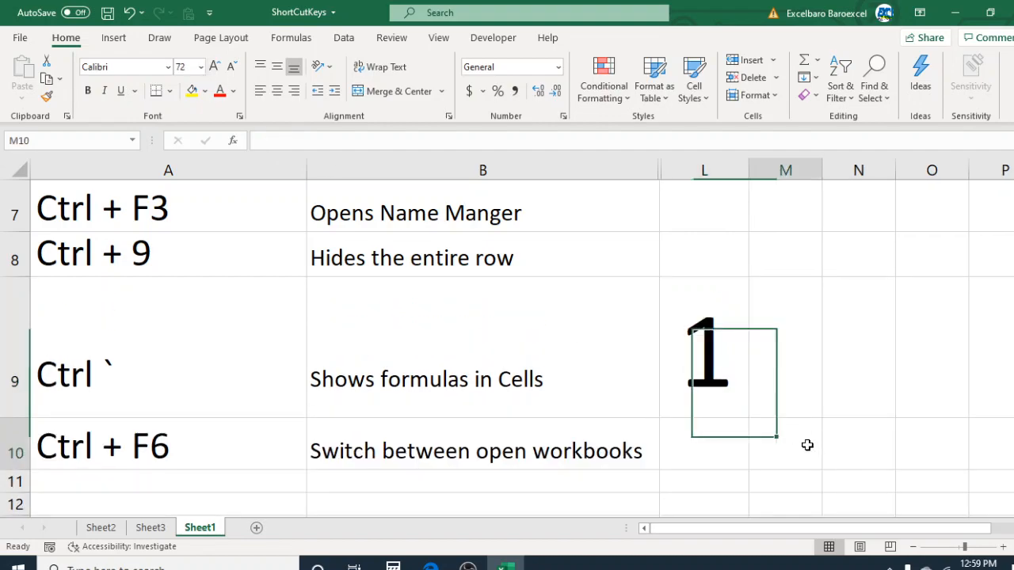
Display formulas instead of results in the sheet and widen column L to fit the whole formula in L9.
click(706, 391)
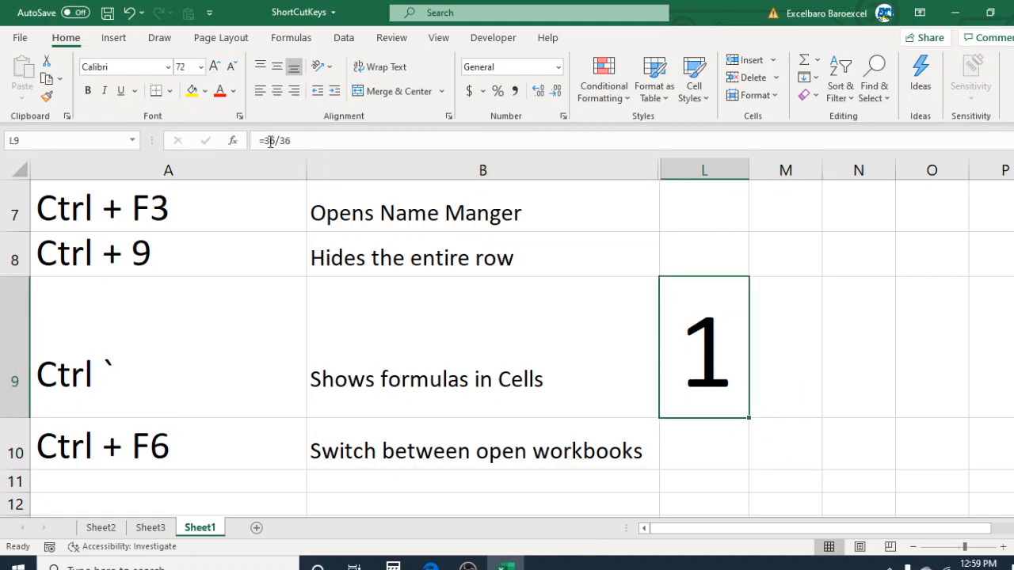
click(853, 349)
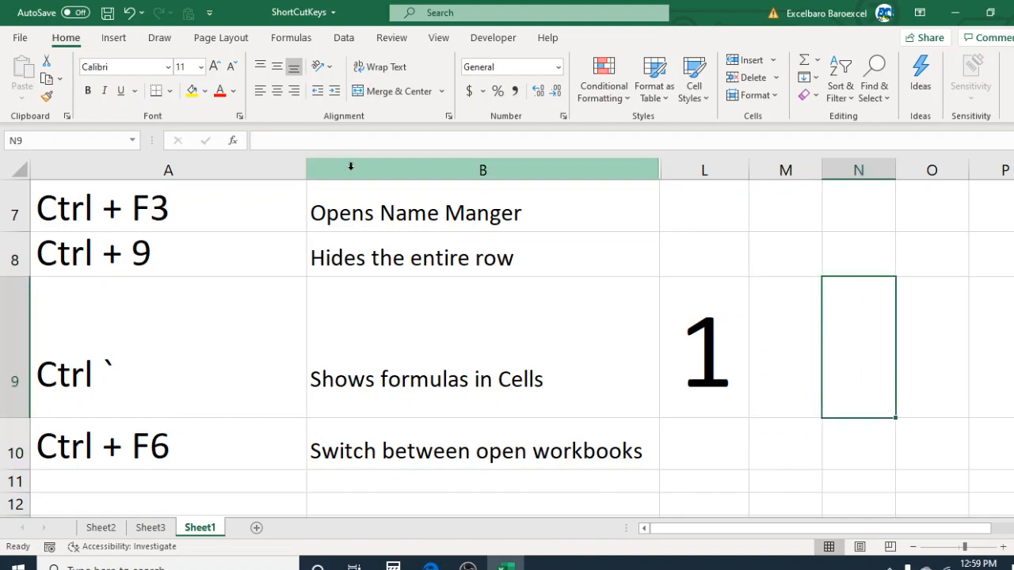
click(710, 347)
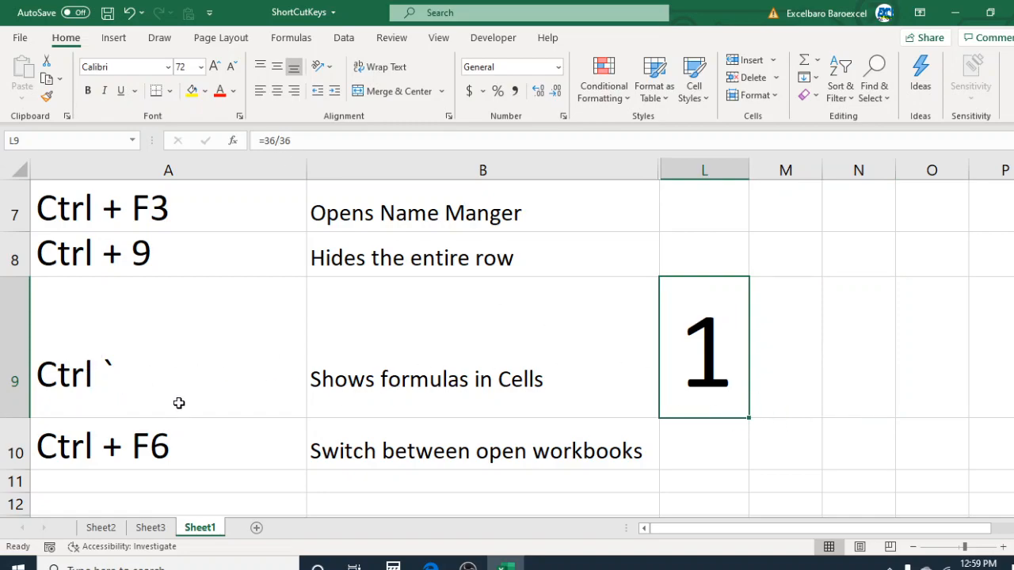
key(ctrl+grave)
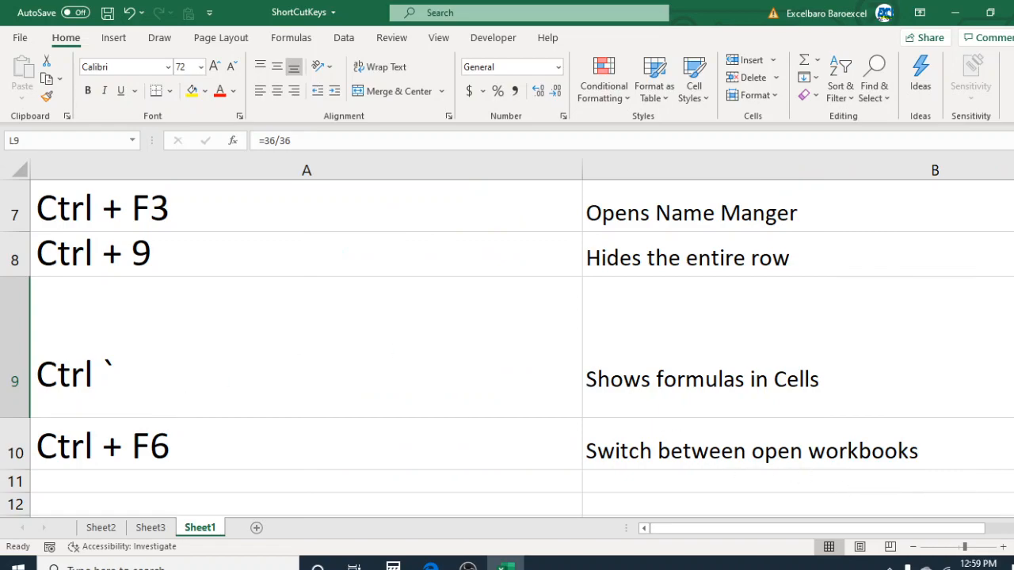
scroll(521, 349, right, 2)
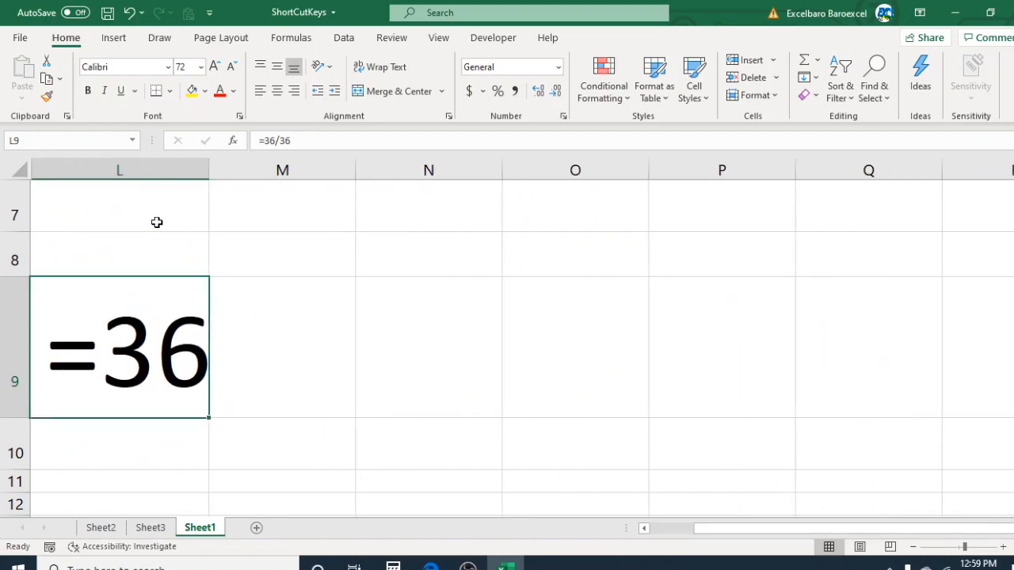
drag(211, 171, 365, 180)
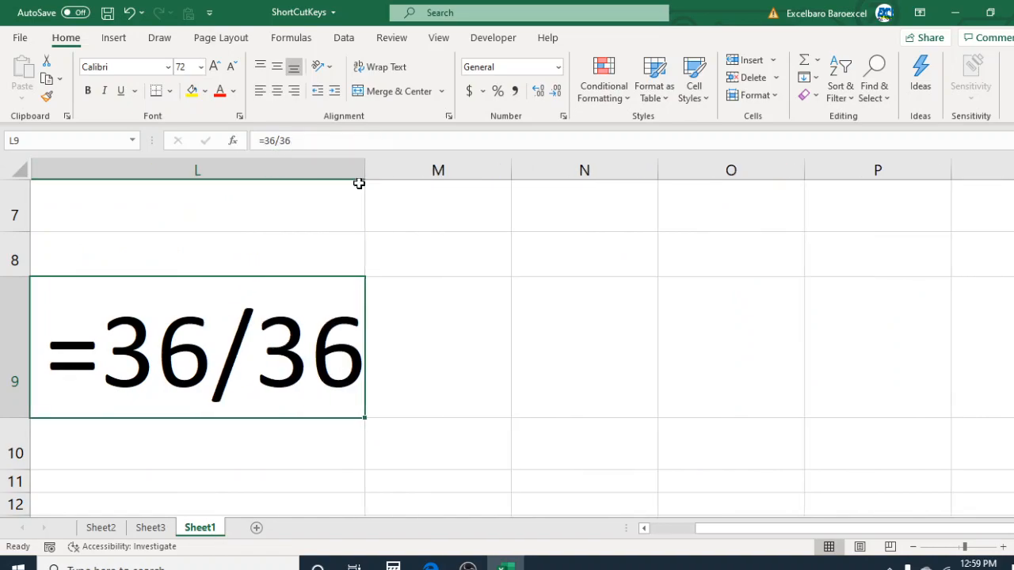
click(504, 296)
Switch the sheet from displaying formulas back to calculated results and bring columns A and B into view.
drag(752, 534, 727, 531)
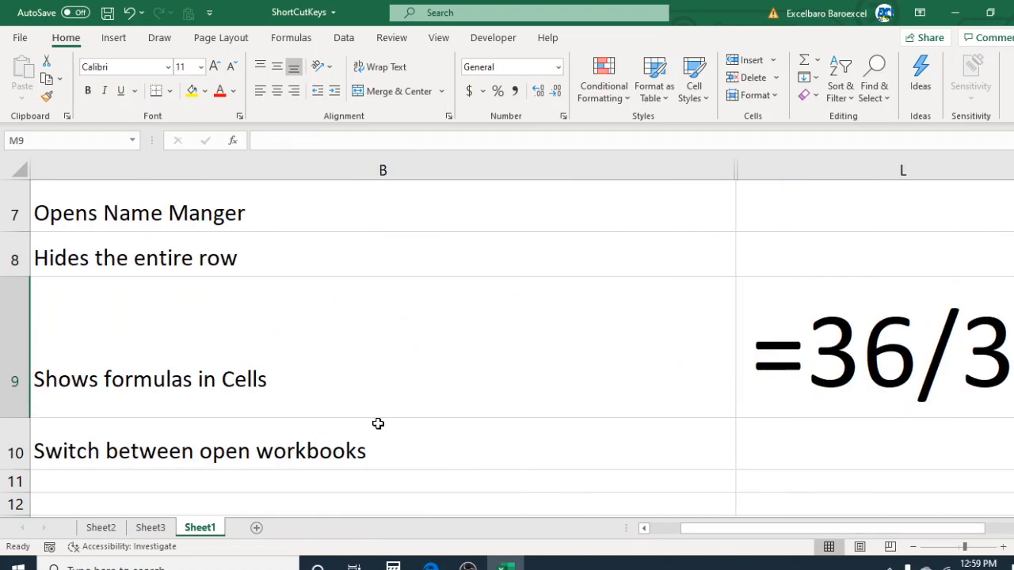
key(ctrl+grave)
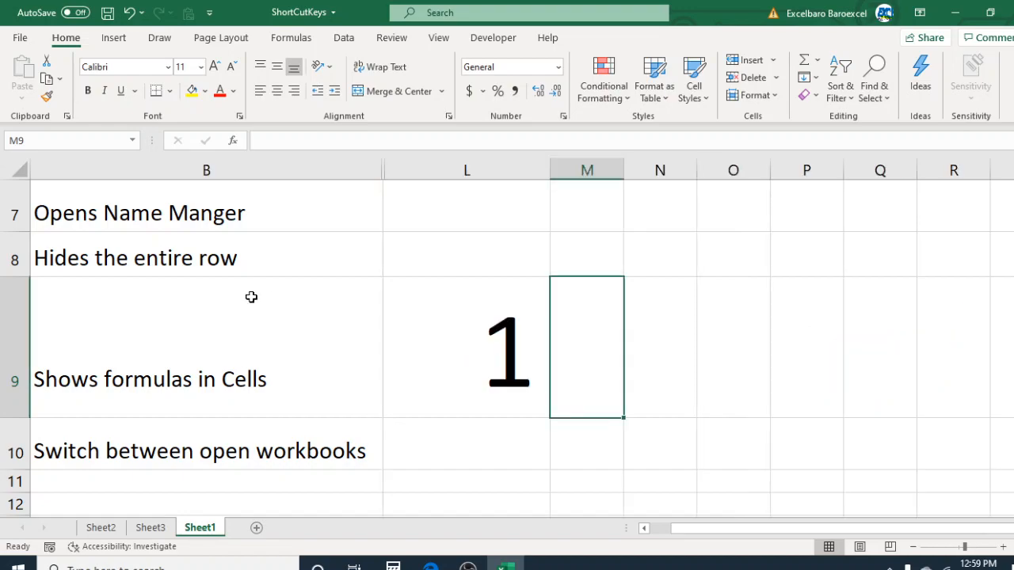
drag(701, 529, 677, 532)
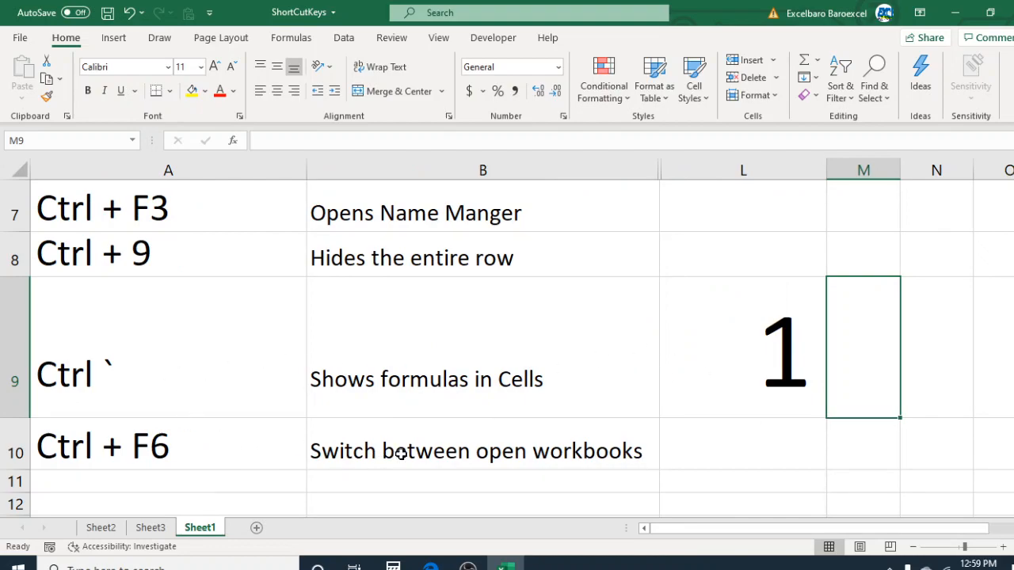
Switch between the open workbooks ShortCutKeys and Book1 and back, twice in a row.
scroll(226, 444, down, 1)
scroll(332, 447, up, 1)
key(ctrl+F6)
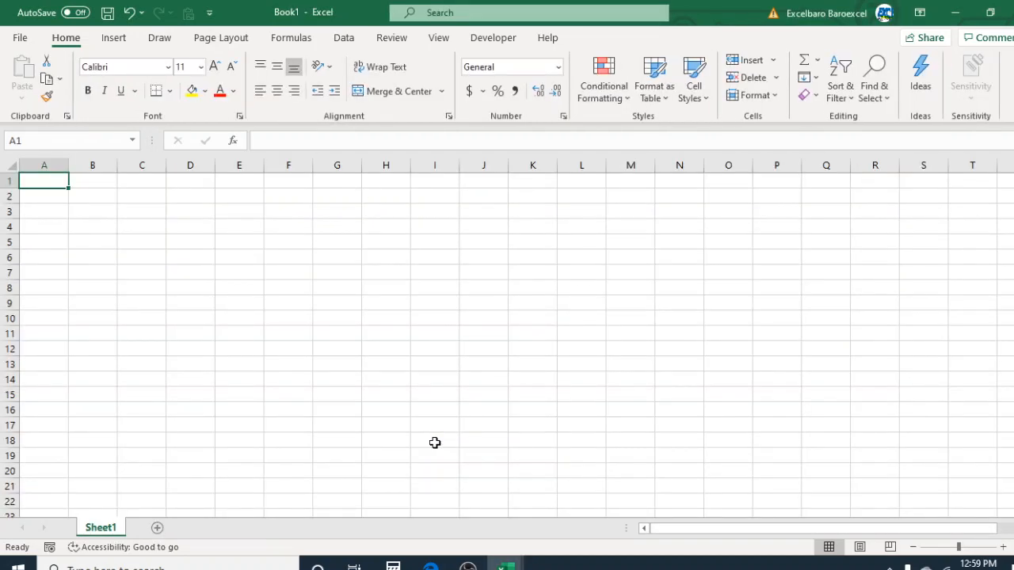
key(ctrl+F6)
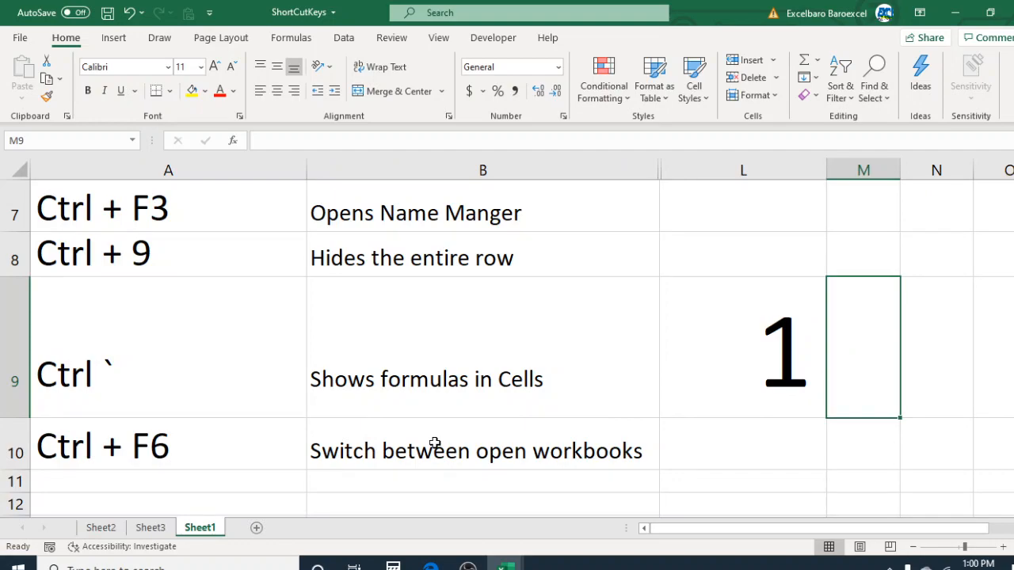
key(ctrl+F6)
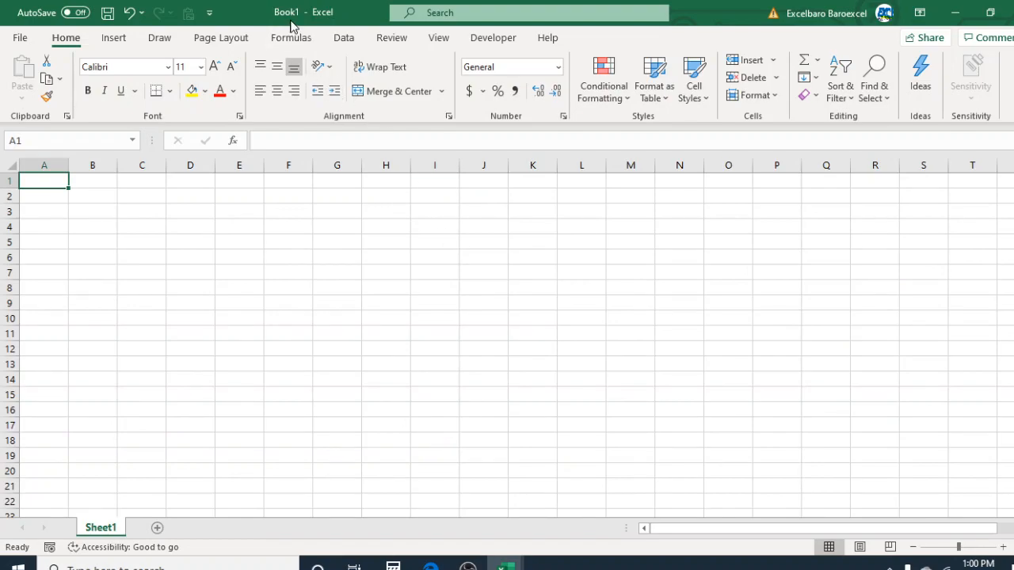
key(ctrl+F6)
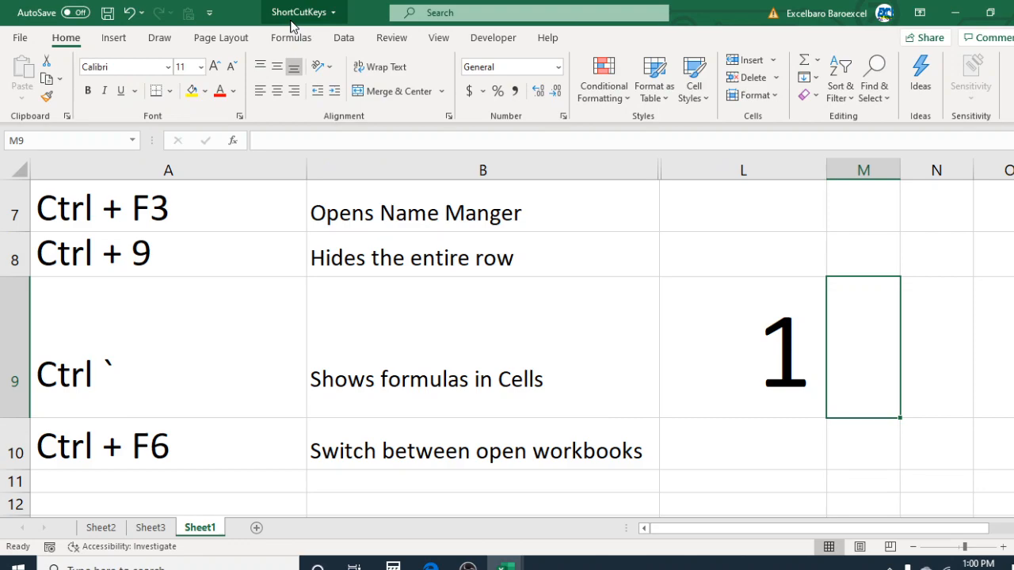
Minimize the ShortCutKeys workbook window and restore it, and switch to Book1 and back to ShortCutKeys.
click(958, 16)
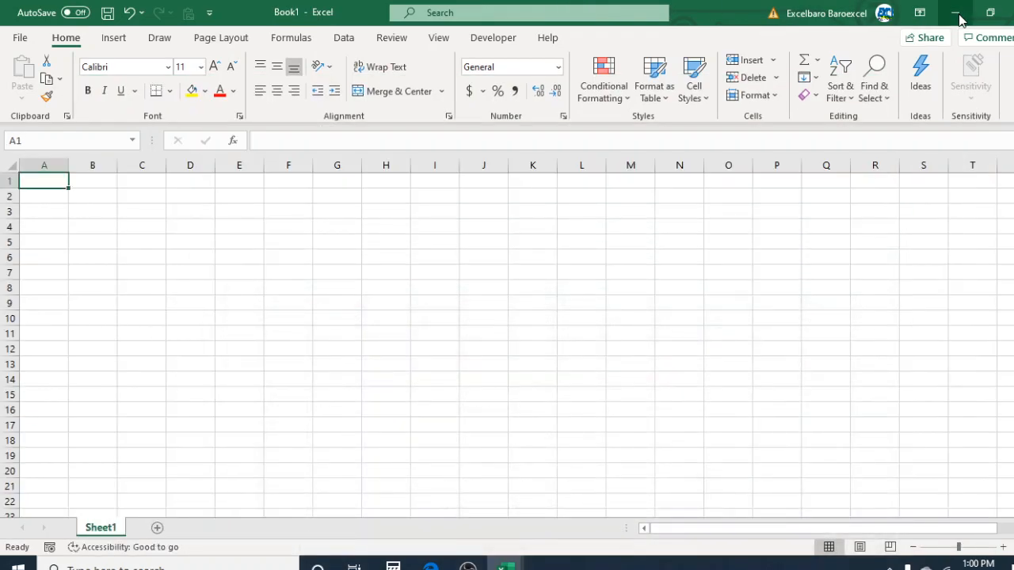
mouse_move(506, 566)
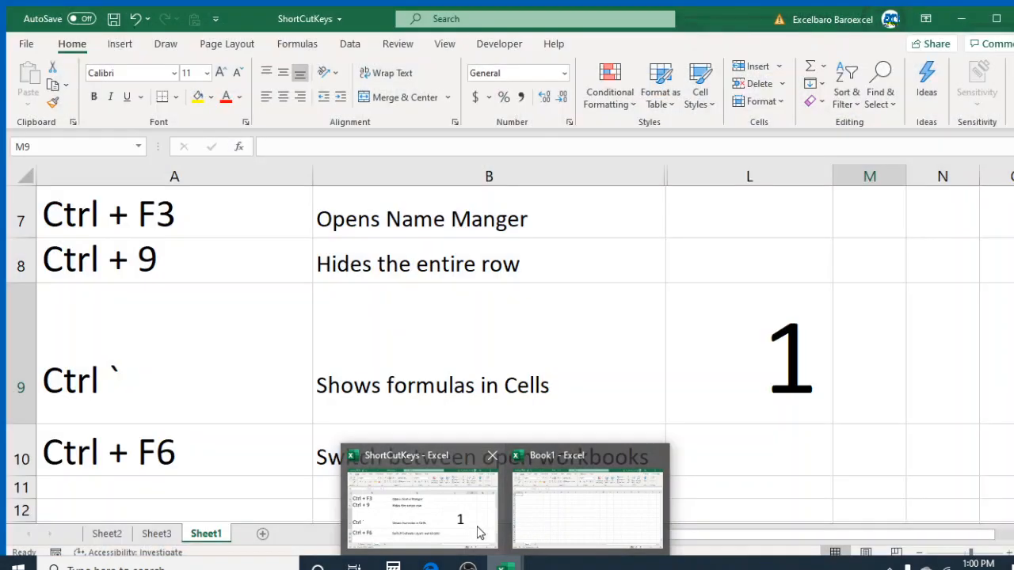
click(478, 533)
mouse_move(505, 566)
click(546, 509)
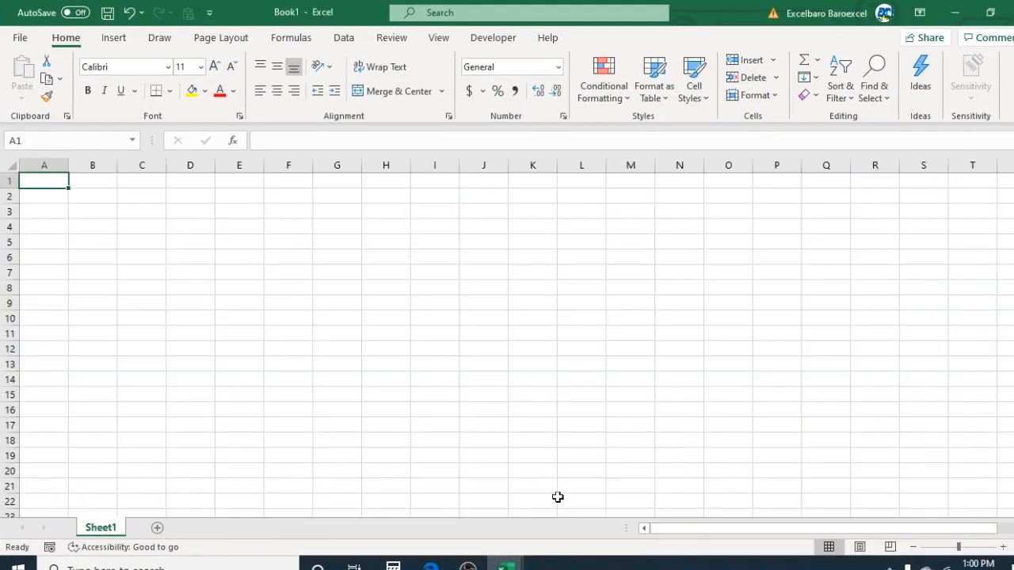
click(460, 517)
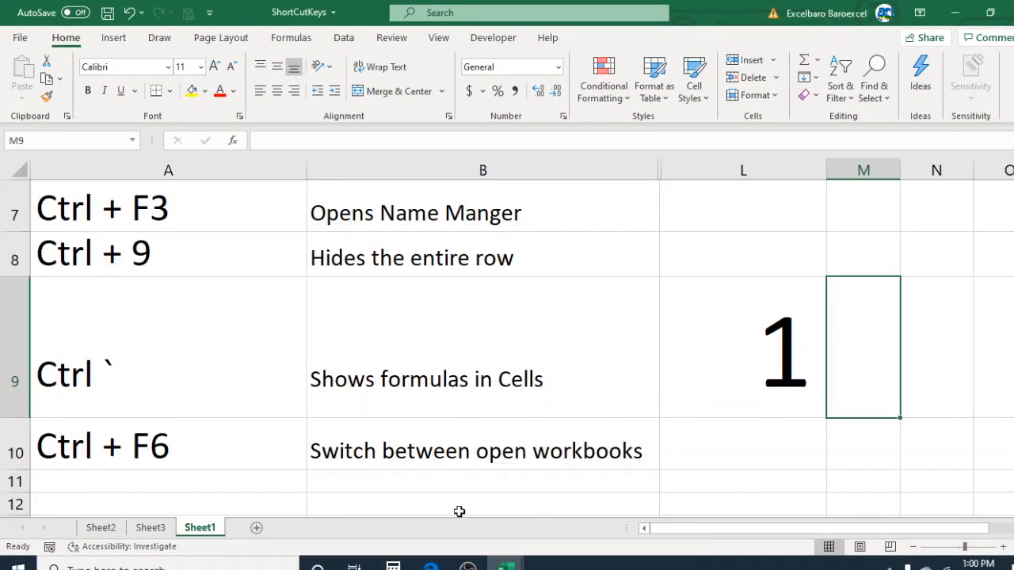